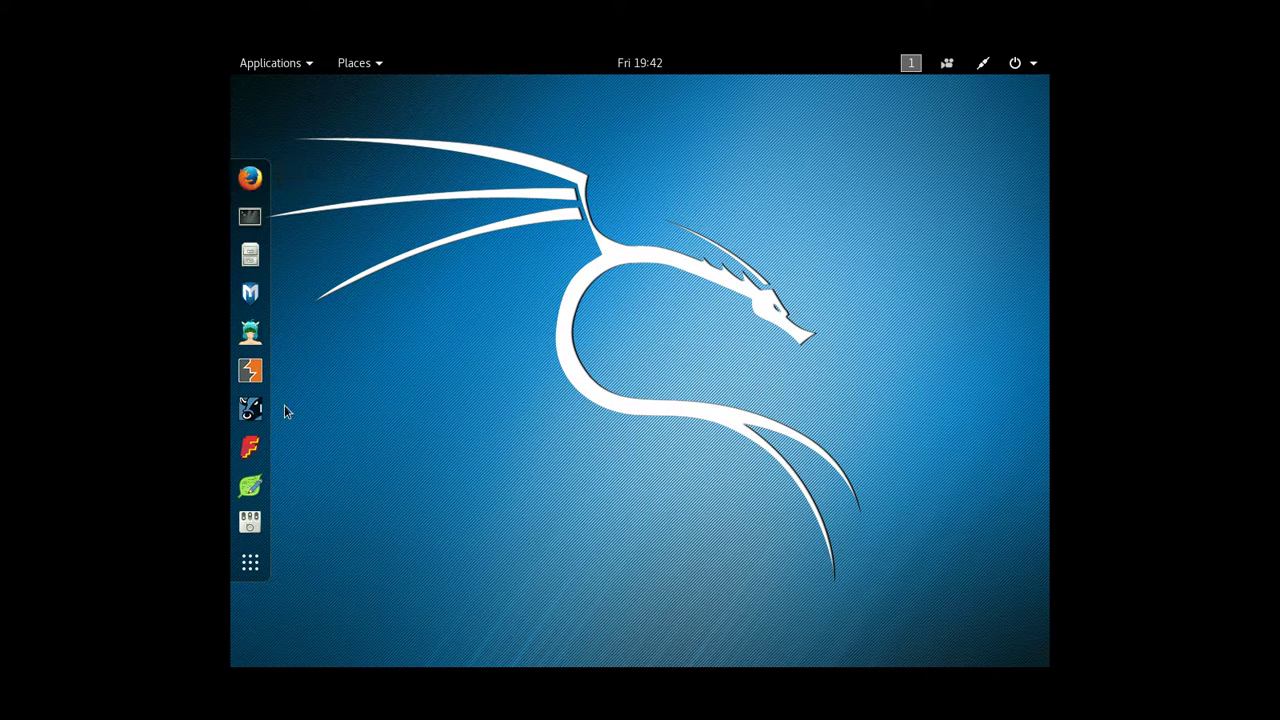
# Step: Browse all four pages of the installed-applications grid, then switch to the empty Frequent view
pyautogui.click(249, 561)
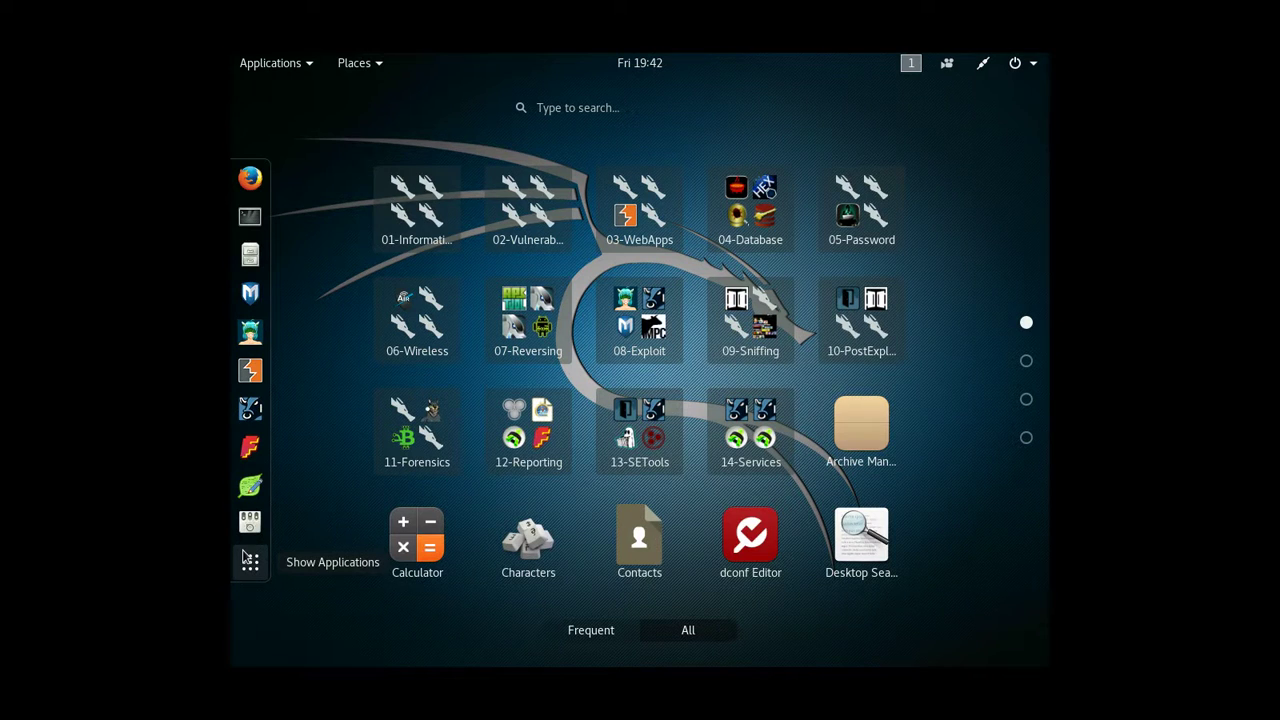
pyautogui.scroll(-1, 635, 424)
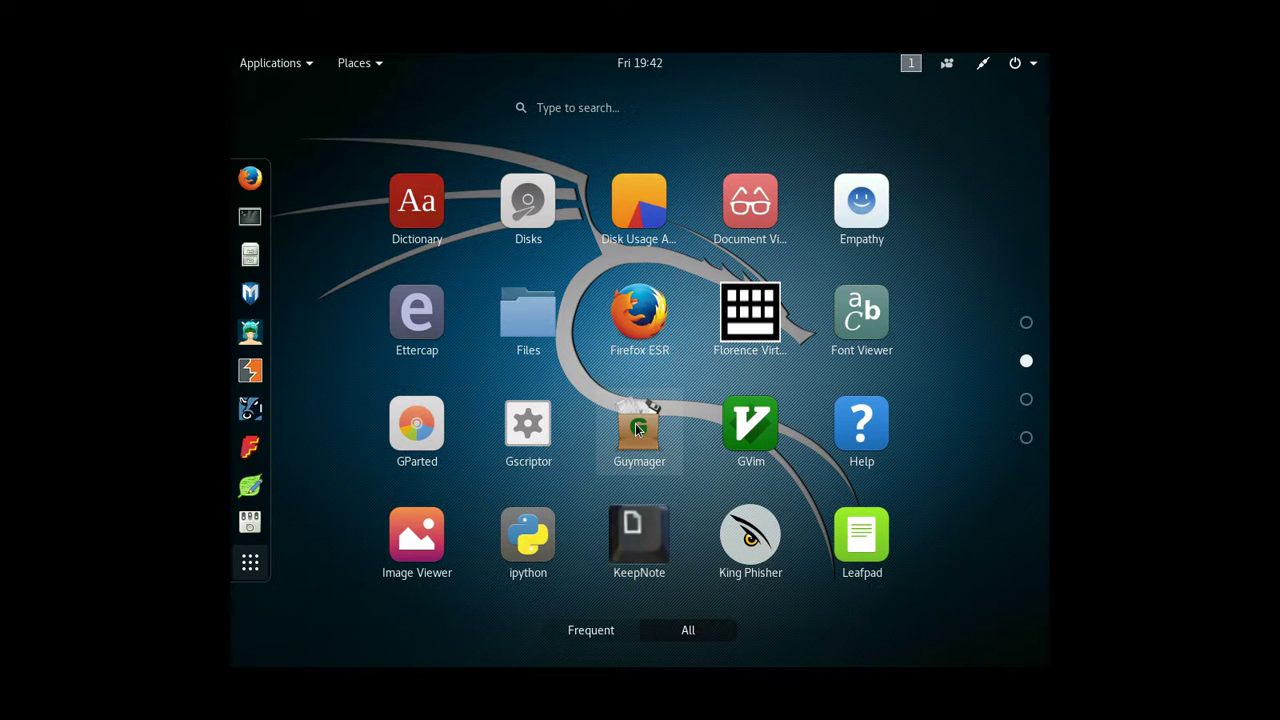
pyautogui.scroll(-1, 635, 423)
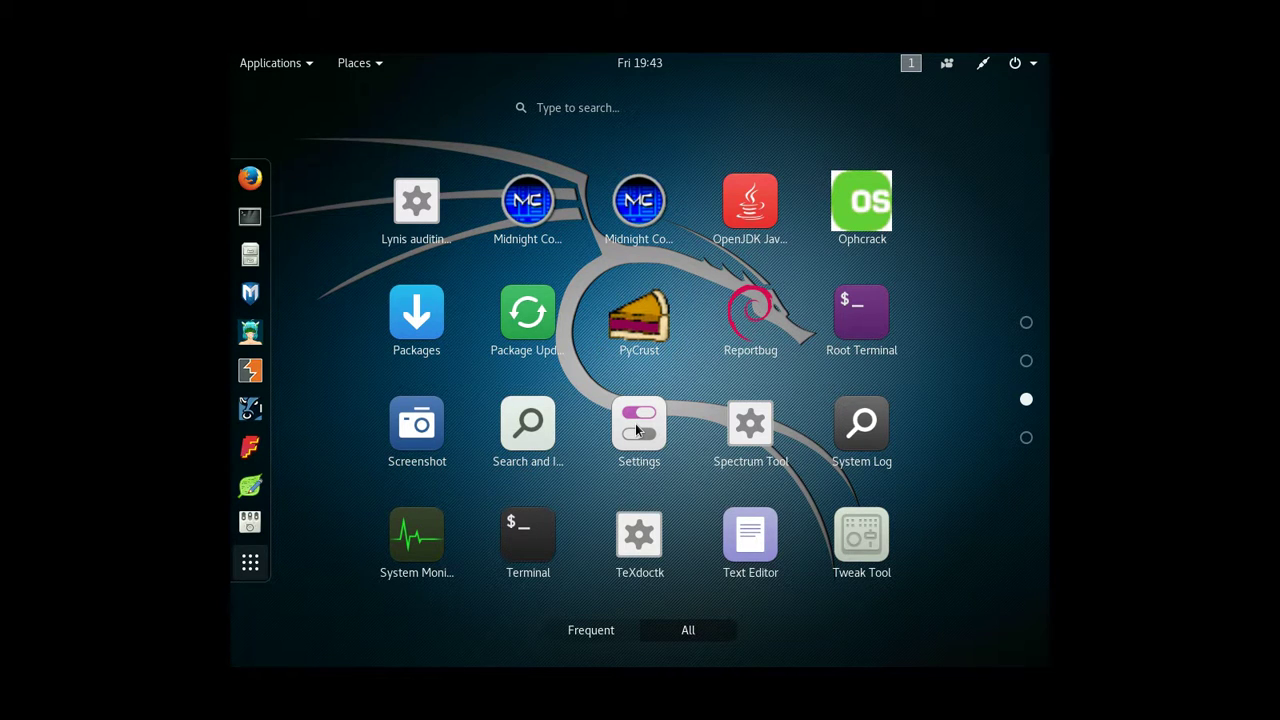
pyautogui.scroll(-1, 635, 428)
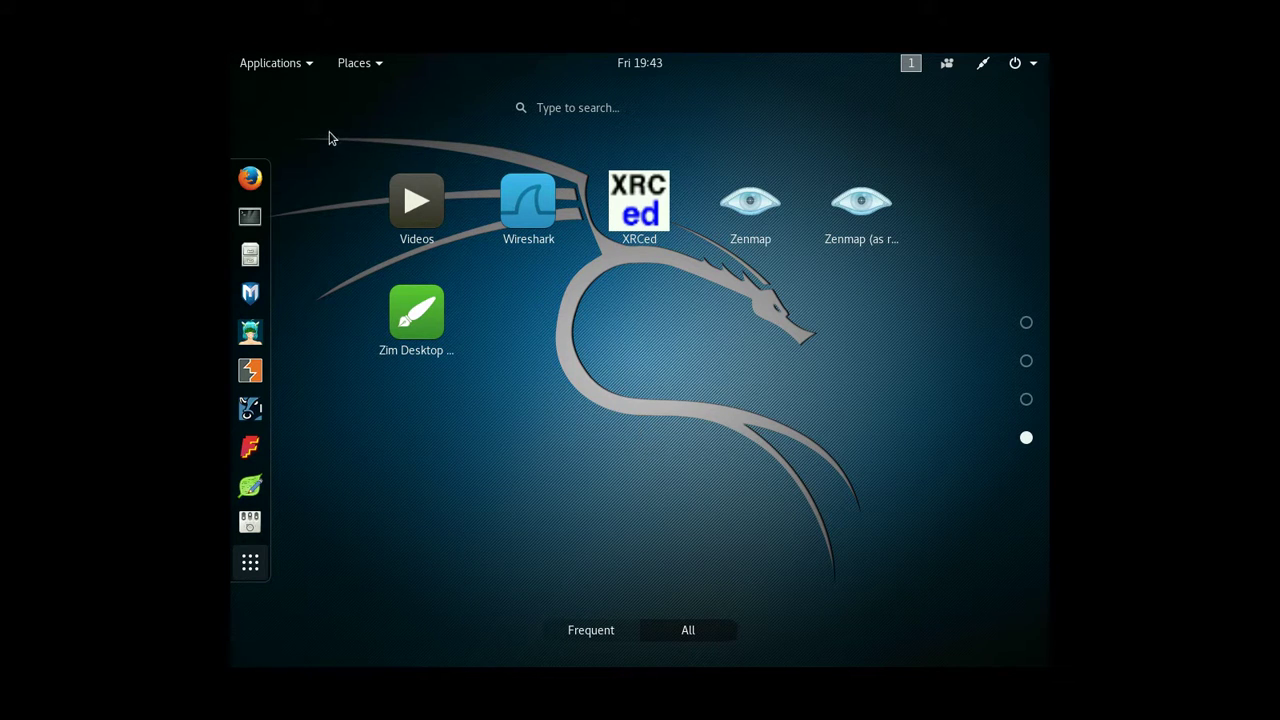
pyautogui.click(572, 629)
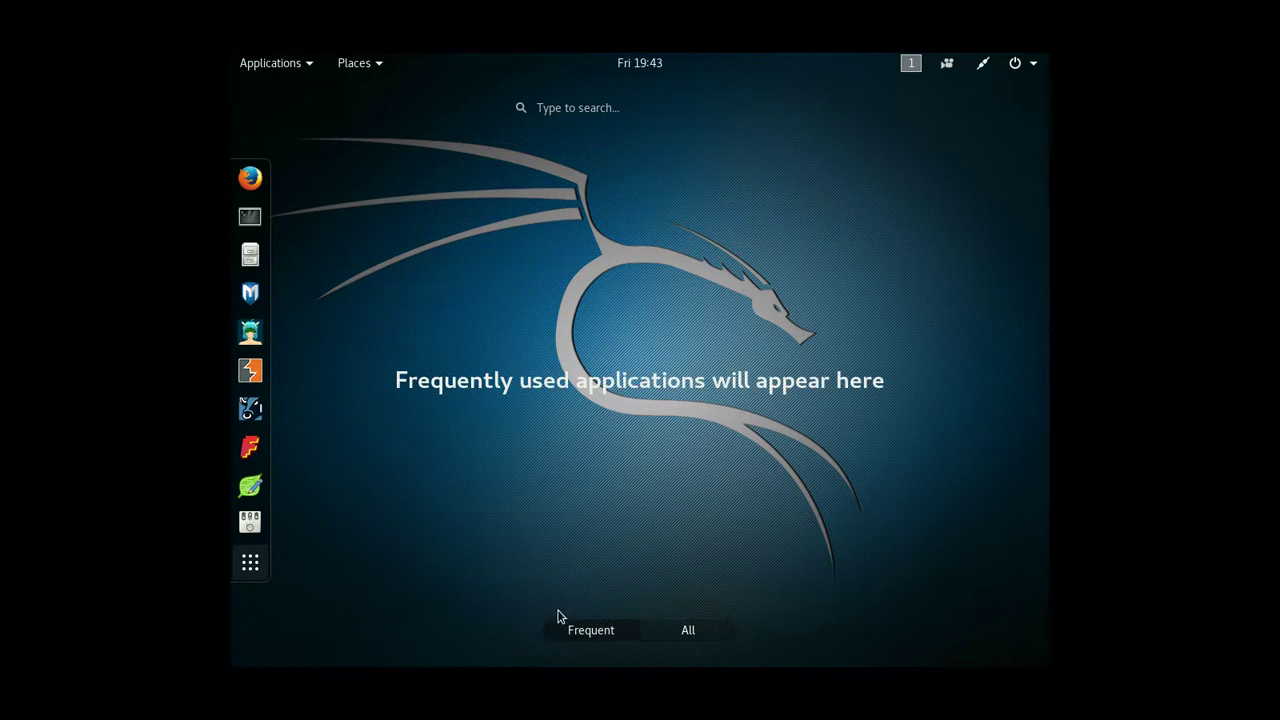
# Step: Open the Applications menu and browse categories like Web Application Analysis, Password Attacks and Reporting Tools
pyautogui.click(281, 62)
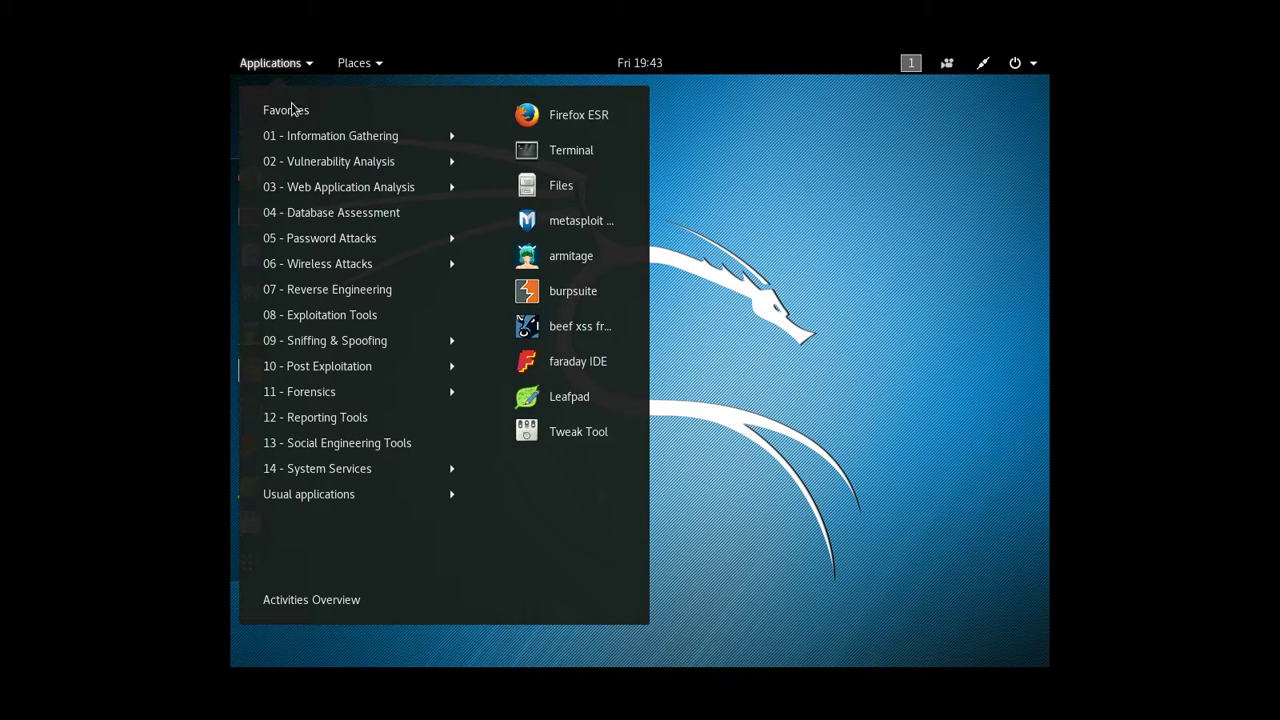
pyautogui.moveTo(308, 193)
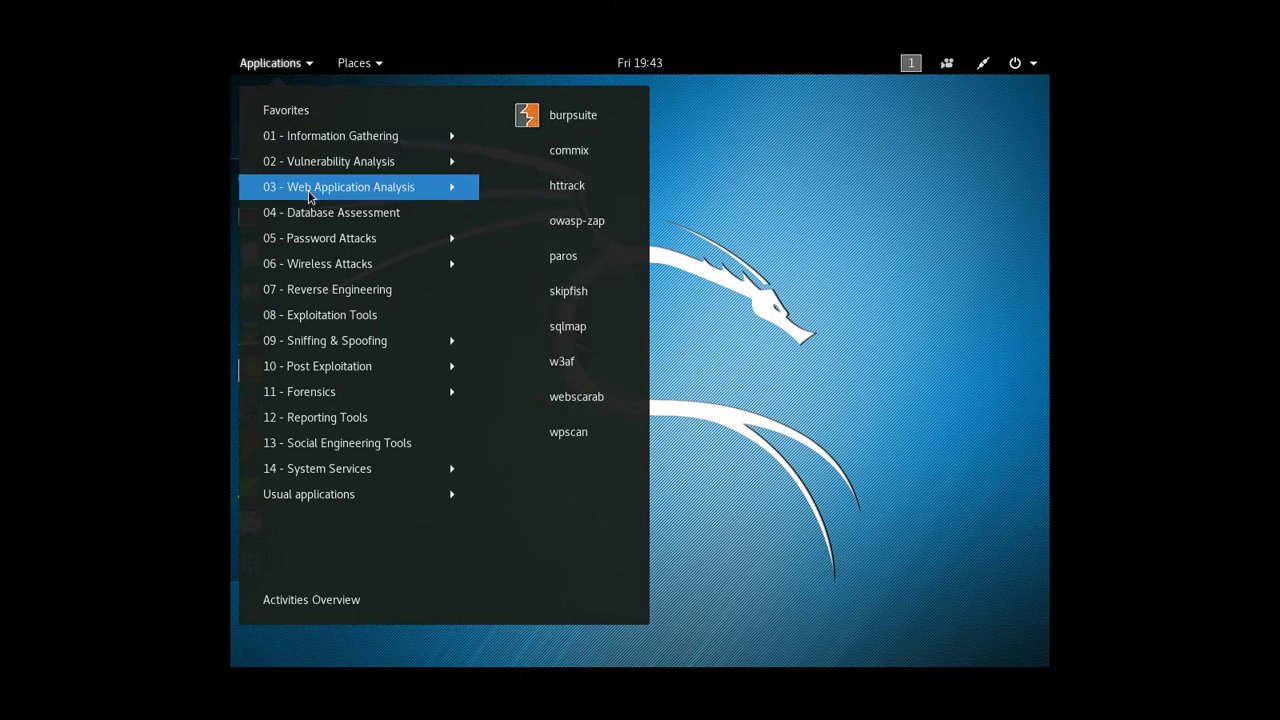
pyautogui.moveTo(324, 247)
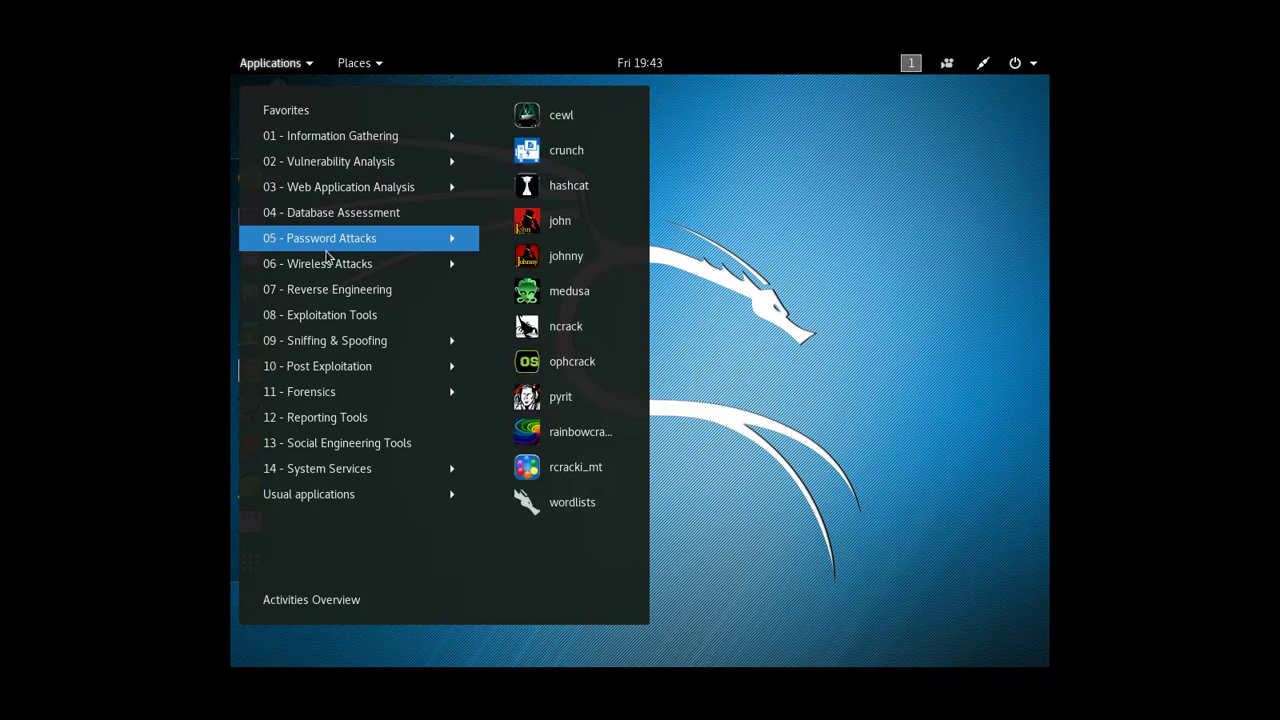
pyautogui.moveTo(321, 290)
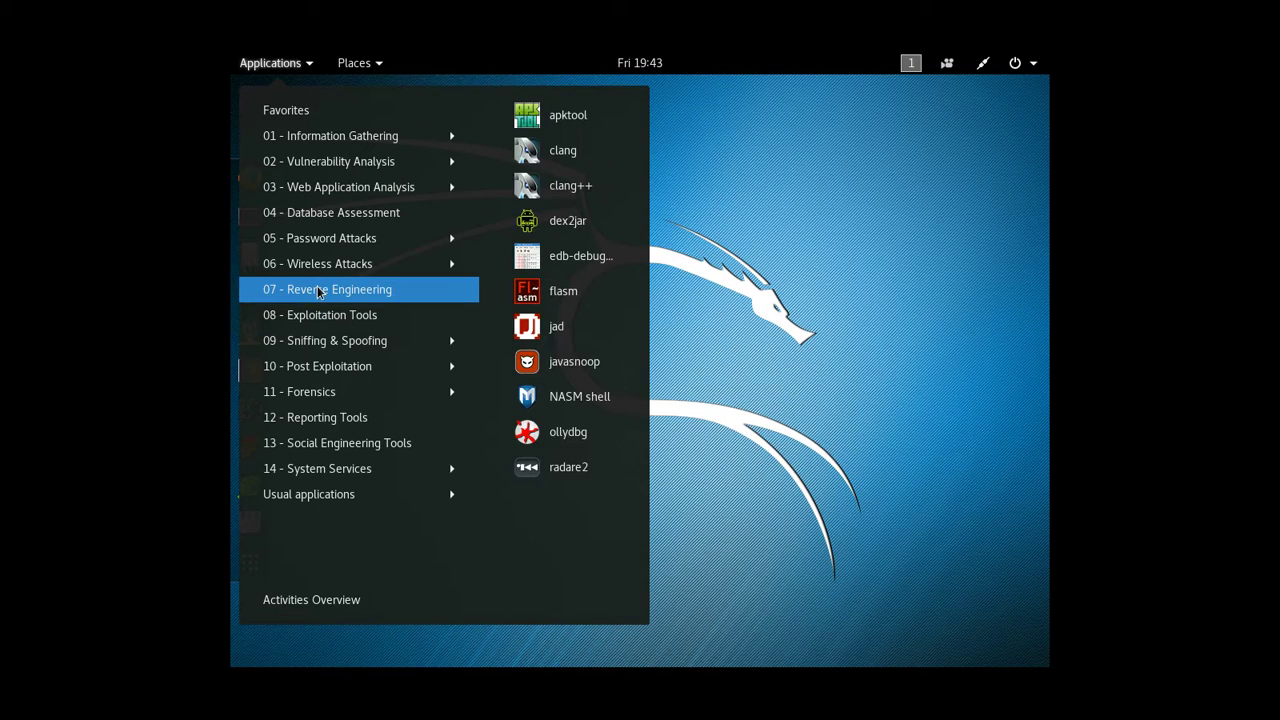
pyautogui.moveTo(311, 324)
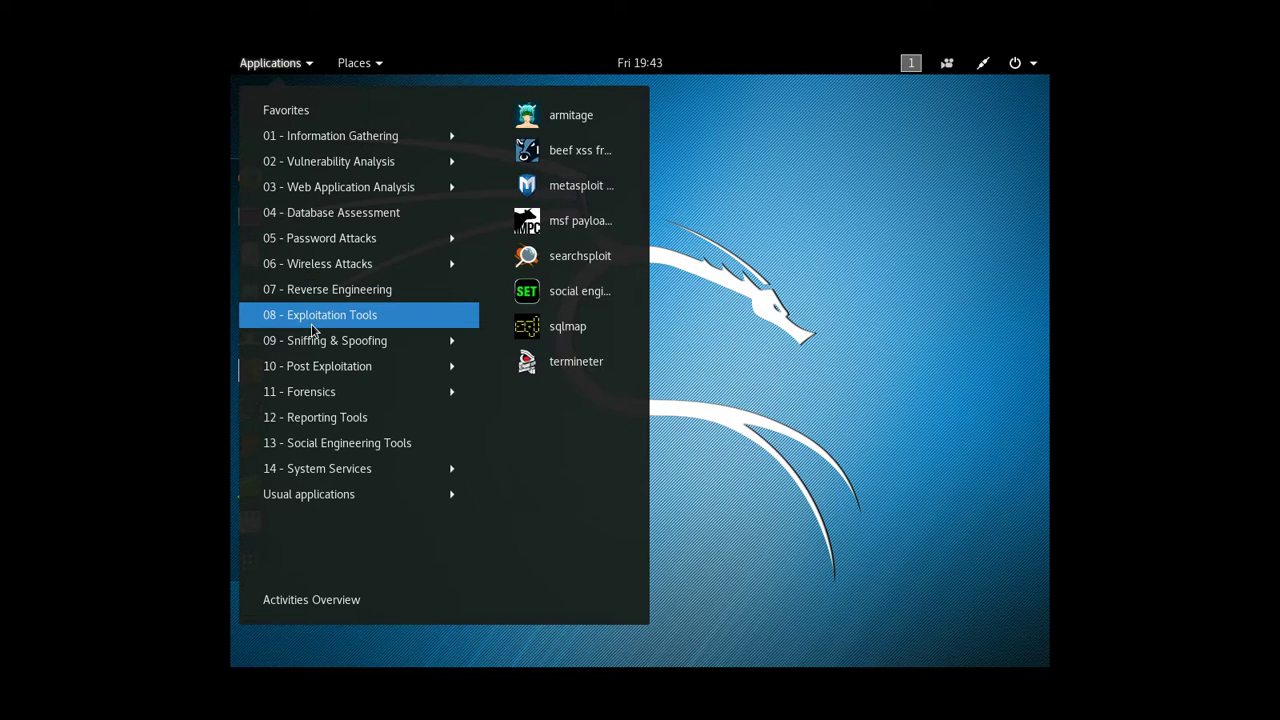
pyautogui.moveTo(313, 370)
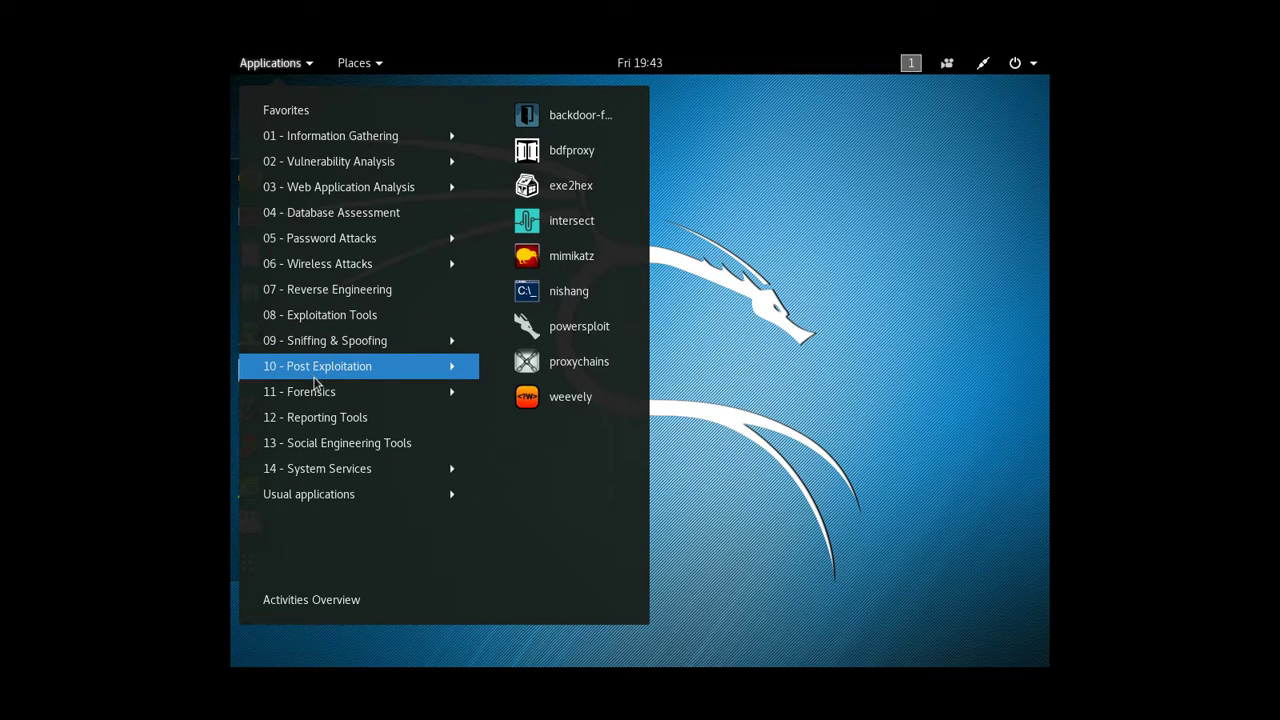
pyautogui.moveTo(311, 395)
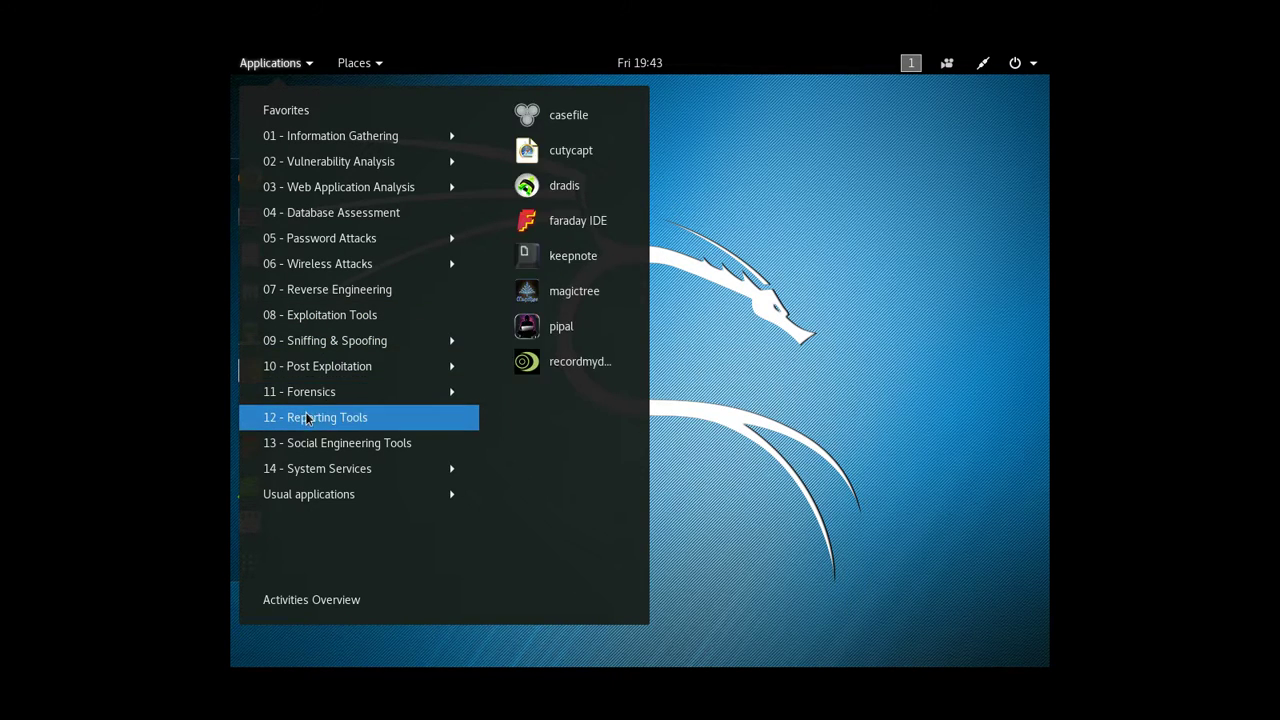
pyautogui.moveTo(304, 446)
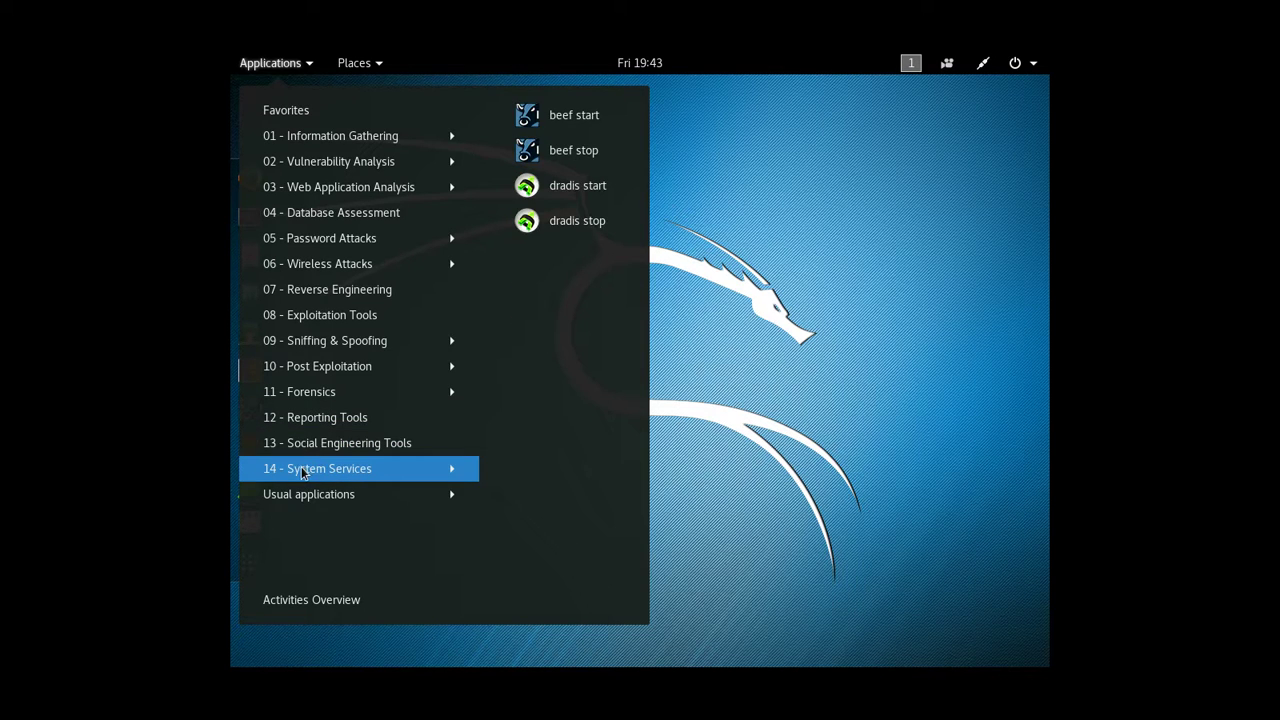
pyautogui.click(326, 600)
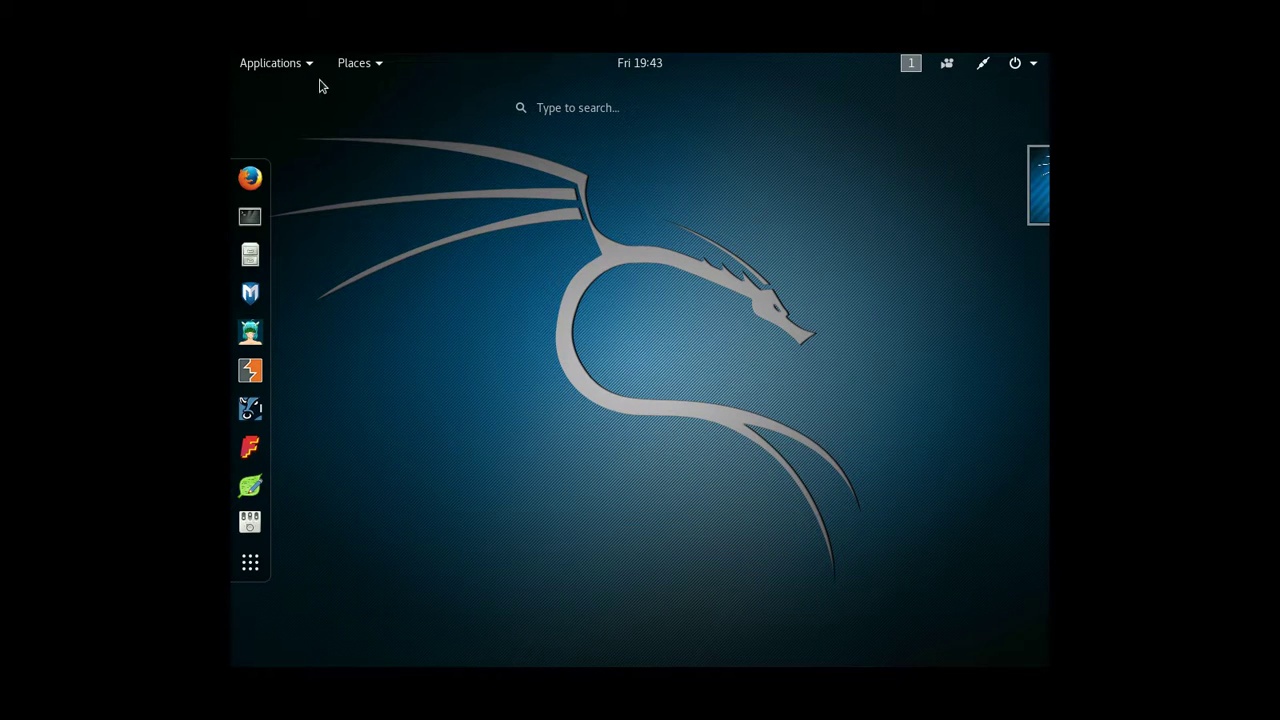
pyautogui.click(348, 66)
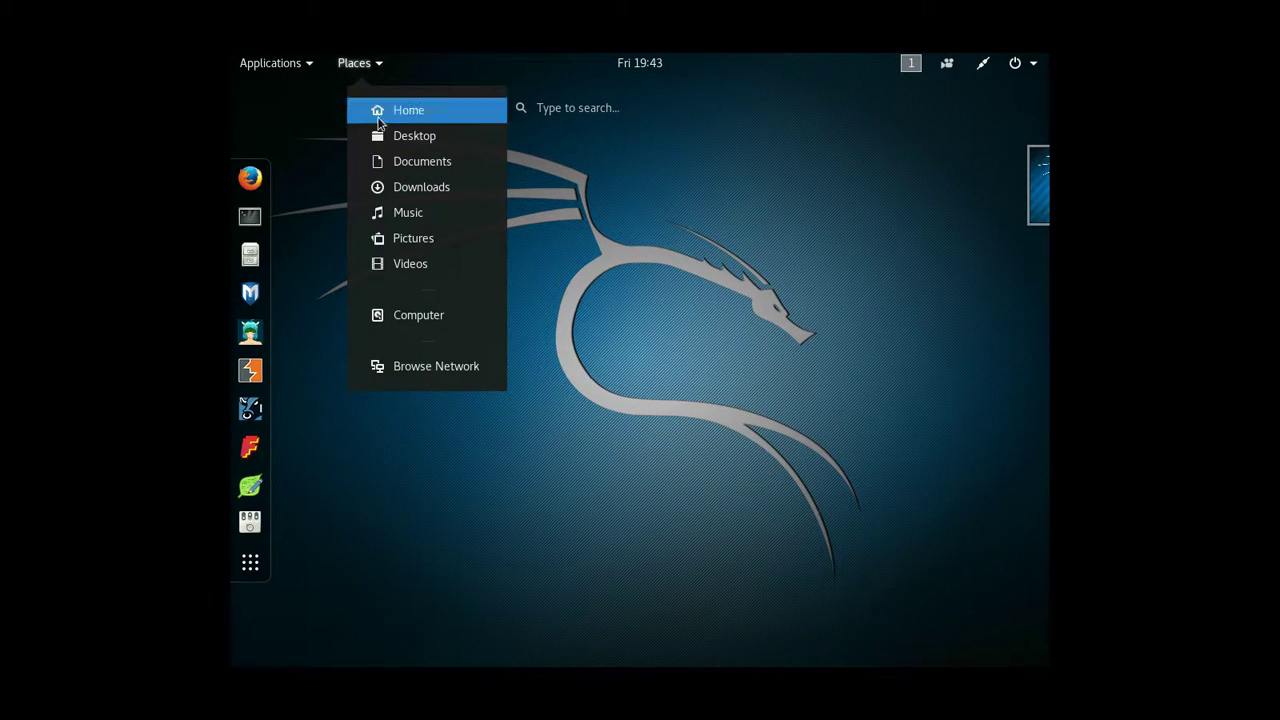
pyautogui.click(277, 140)
pyautogui.click(279, 66)
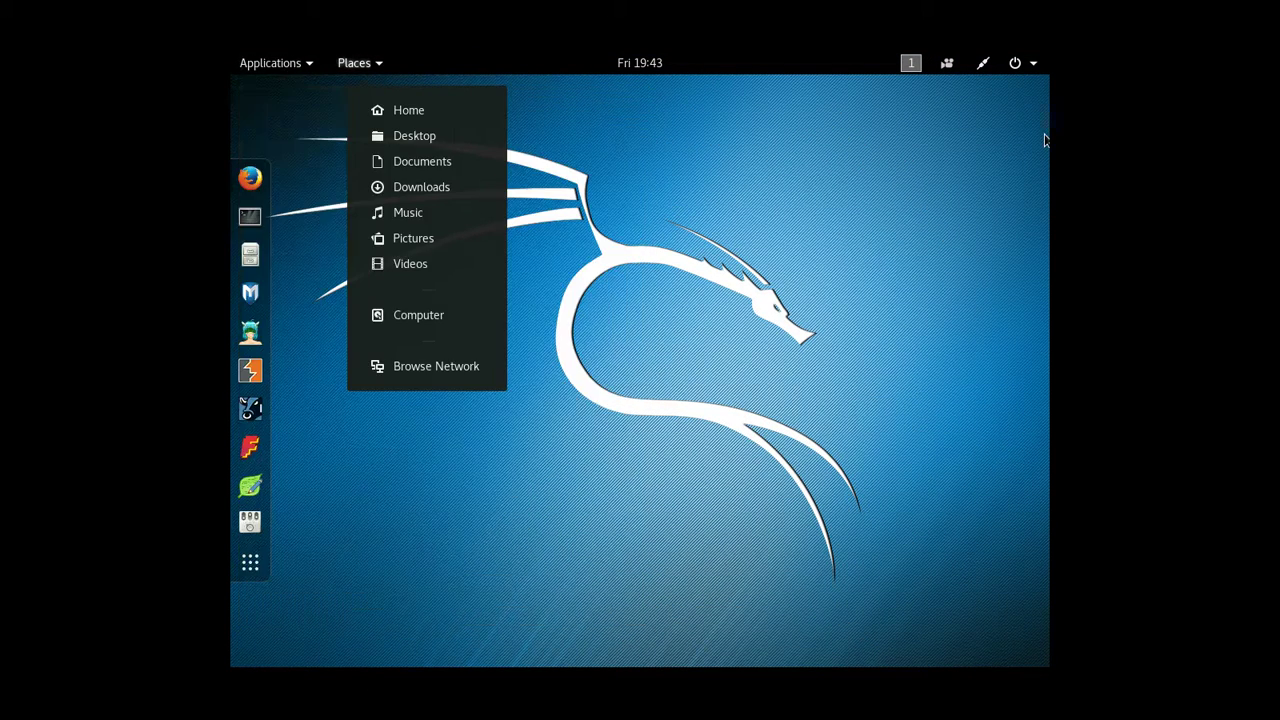
pyautogui.click(811, 184)
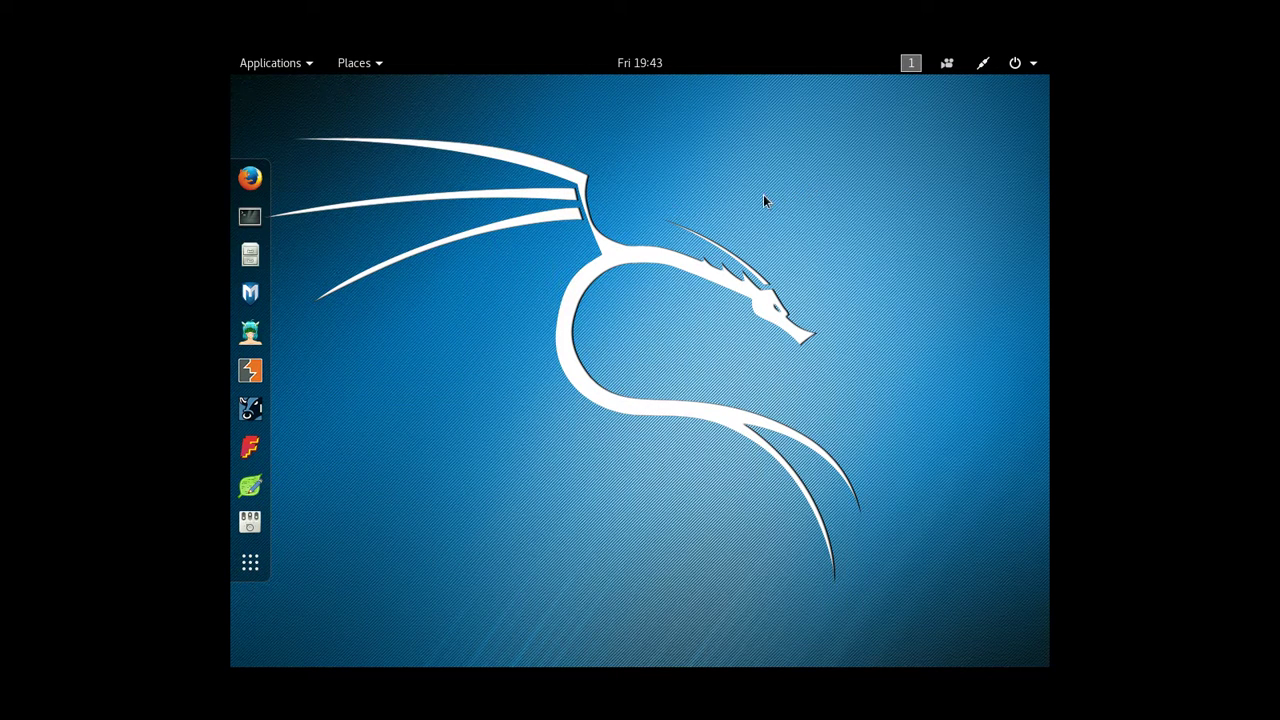
# Step: View the EasyScreenCast Options window, then close it
pyautogui.click(1015, 63)
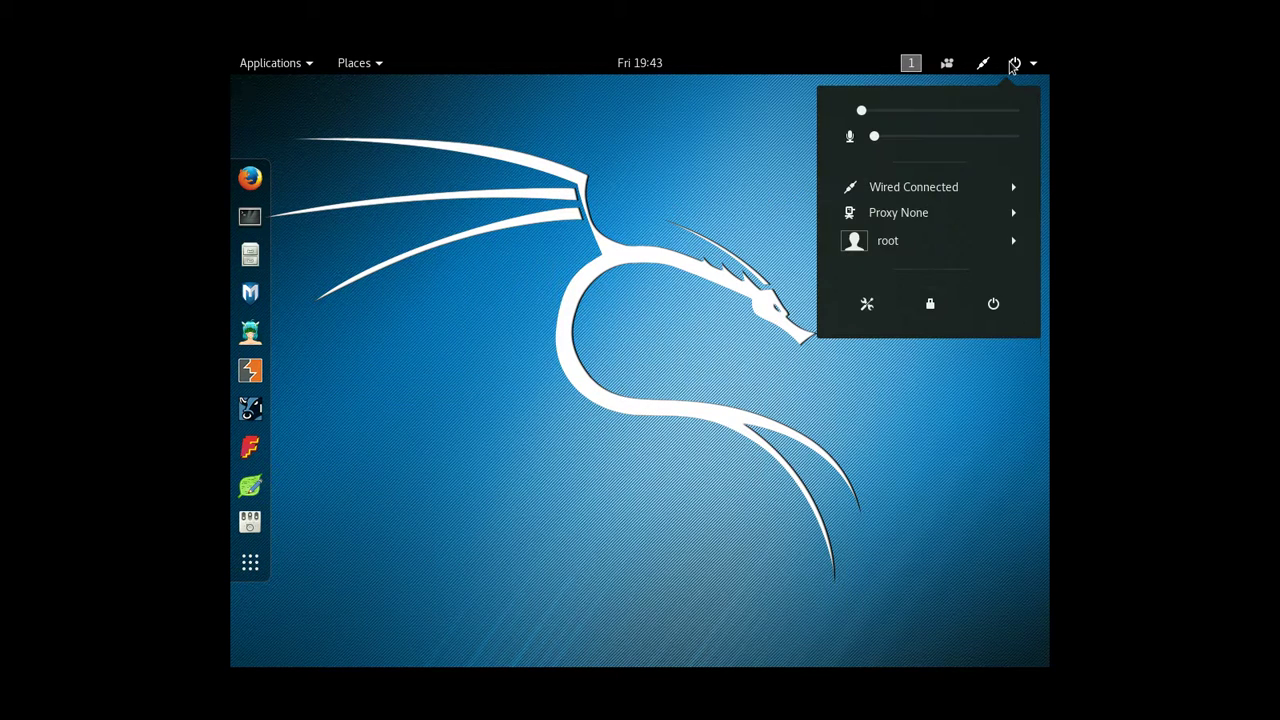
pyautogui.click(945, 66)
pyautogui.click(945, 66)
pyautogui.click(945, 66)
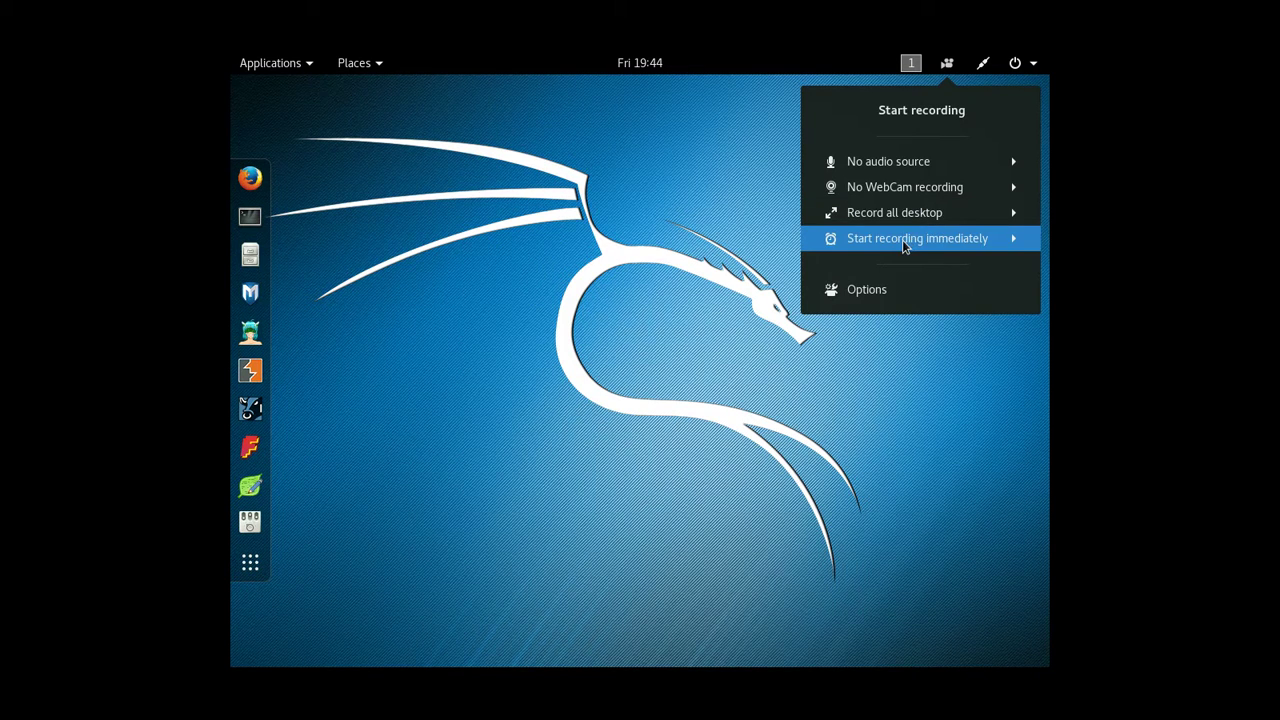
pyautogui.click(867, 289)
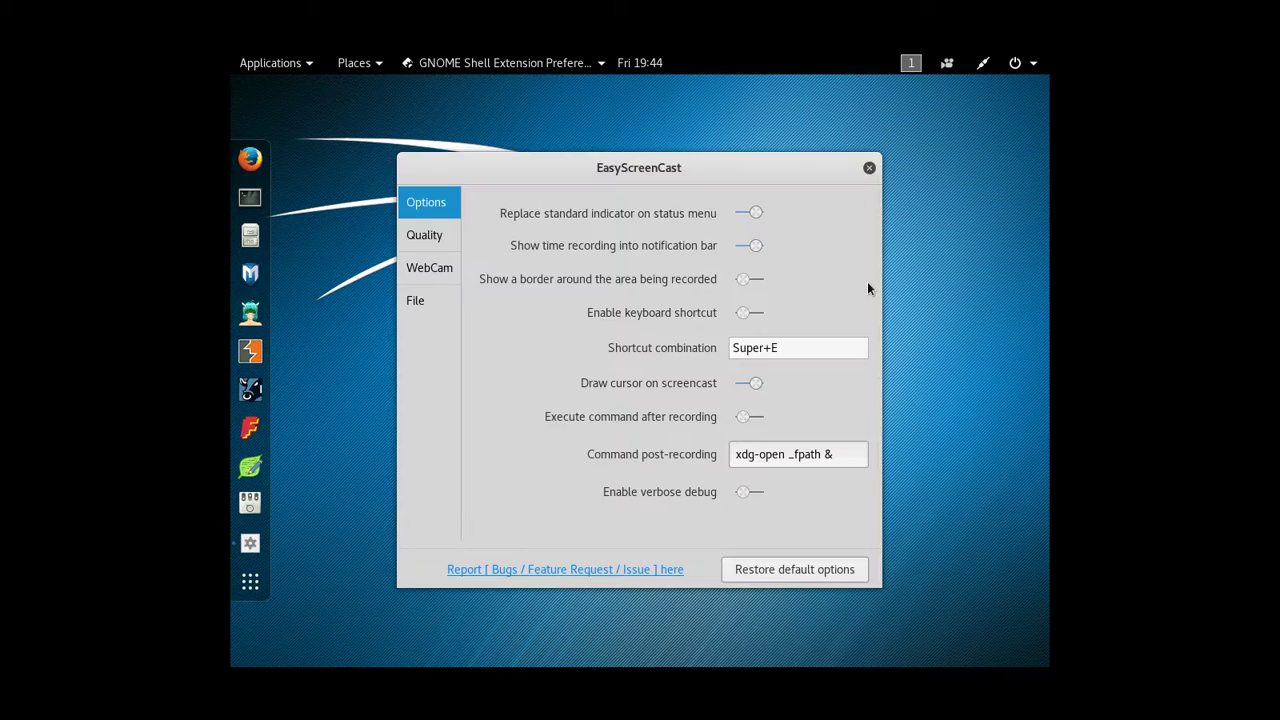
pyautogui.click(869, 168)
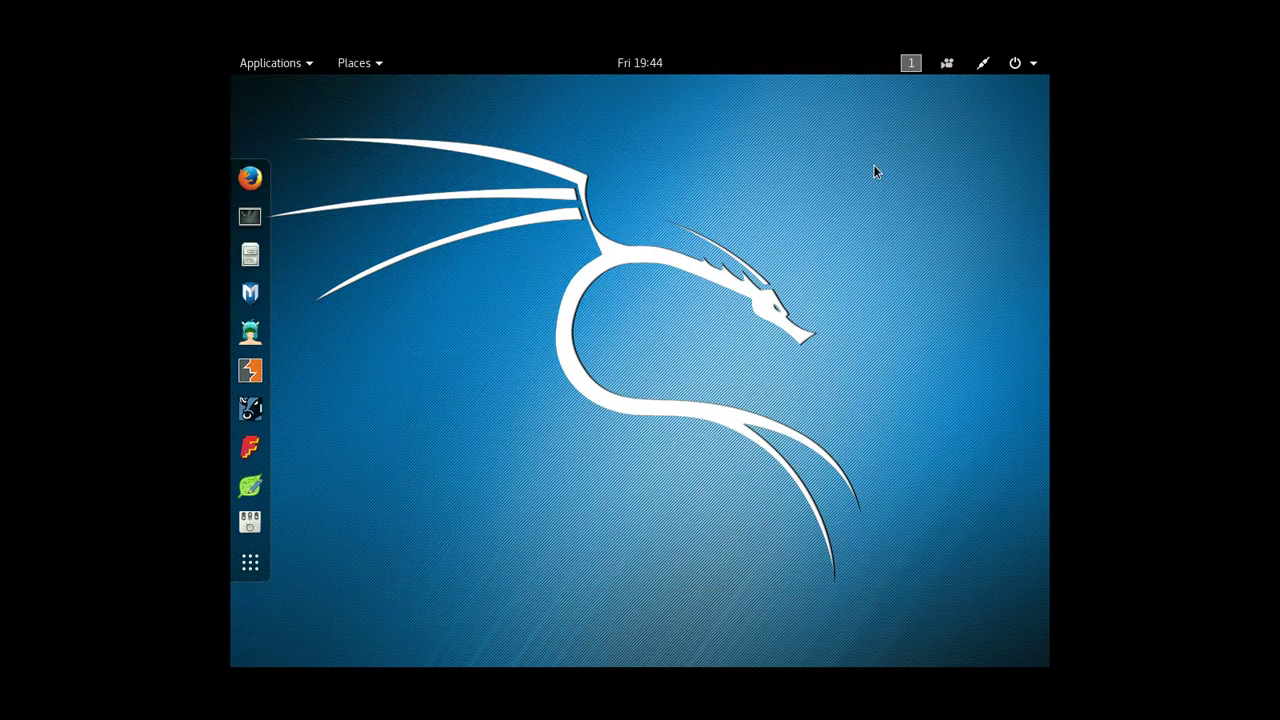
# Step: Restart Kali Linux from the system status menu's power options
pyautogui.click(981, 70)
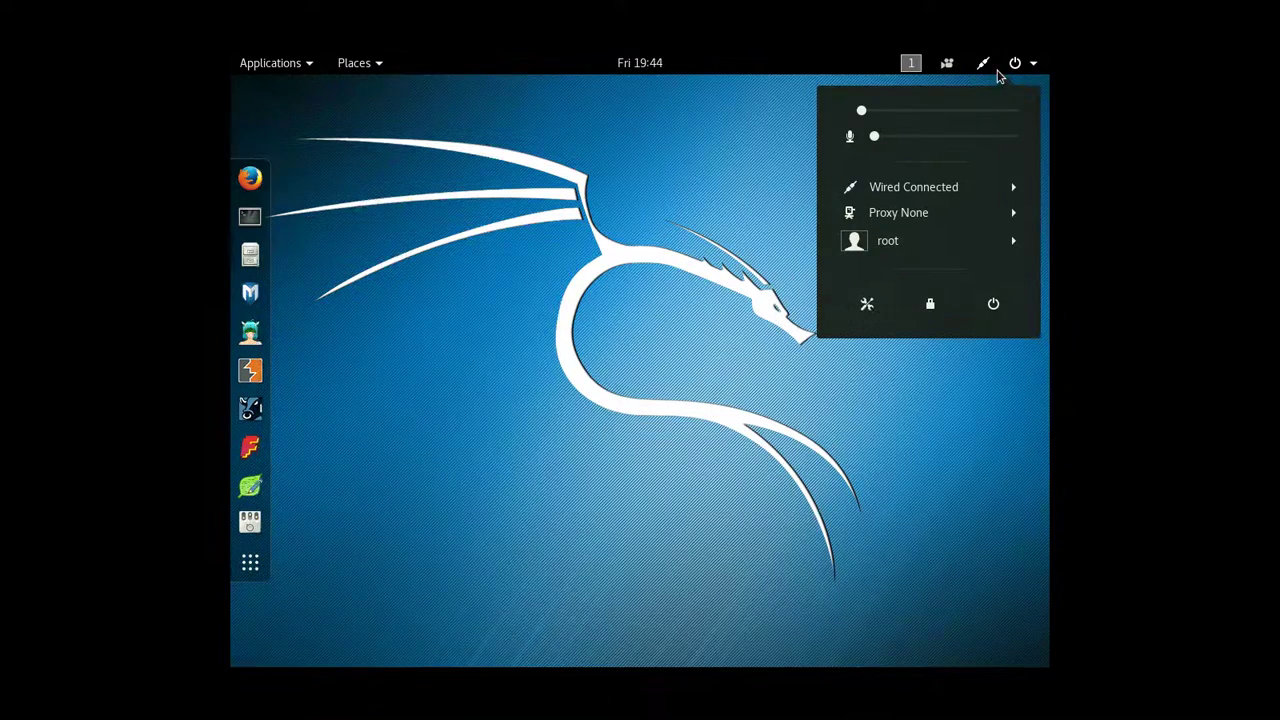
pyautogui.click(993, 303)
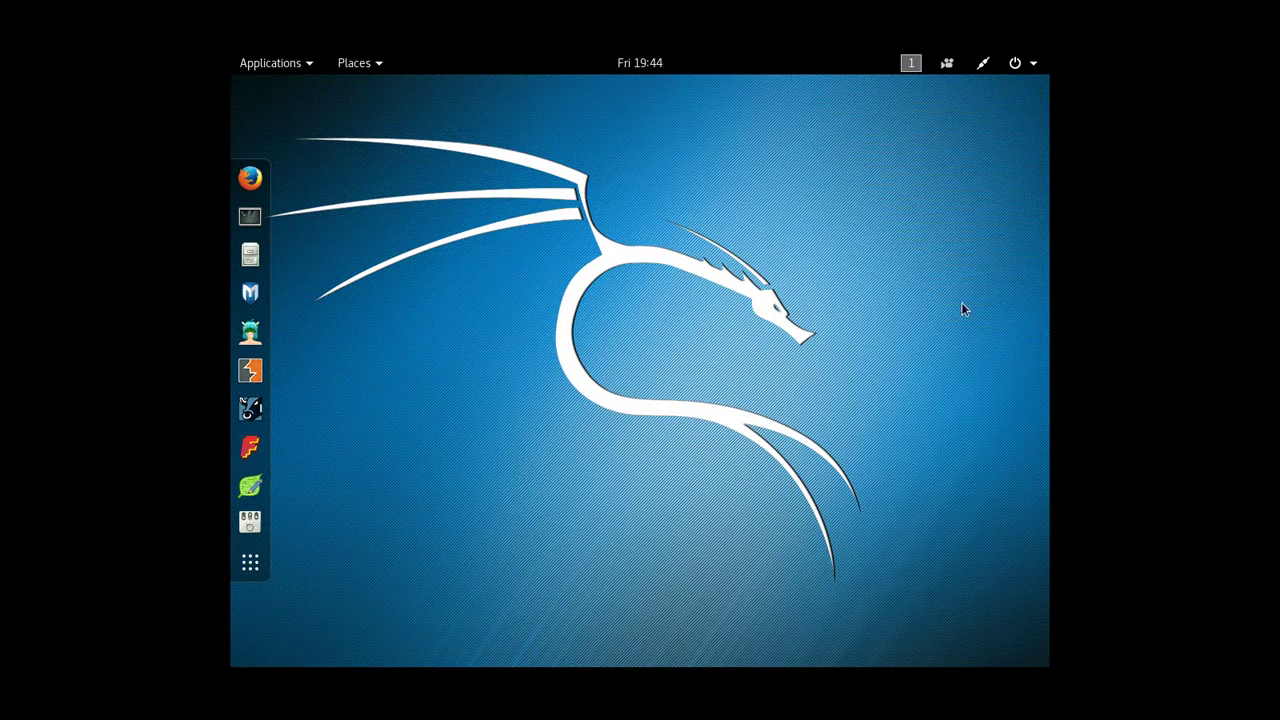
pyautogui.click(656, 421)
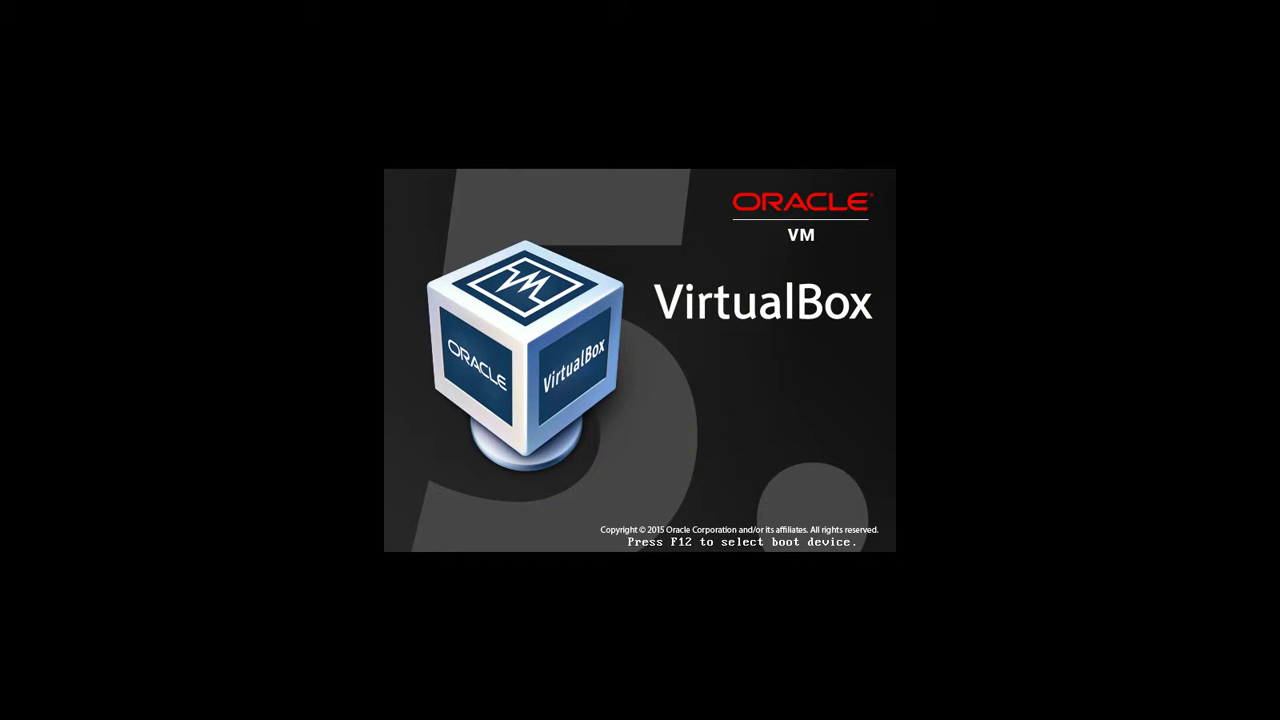
# Step: Start Graphical install from the Kali boot menu
pyautogui.press('Down')
pyautogui.press('Down')
pyautogui.press('Down')
pyautogui.press('Down')
pyautogui.press('Down')
pyautogui.press('Down')
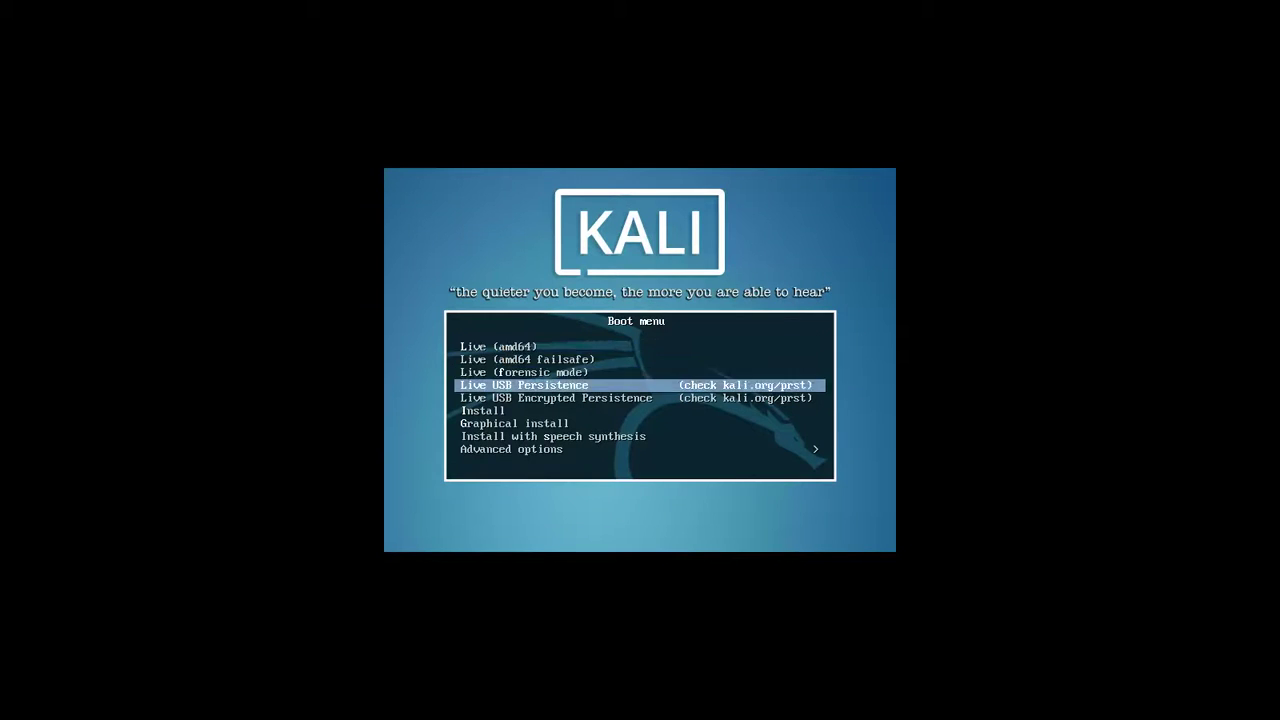
pyautogui.press('Return')
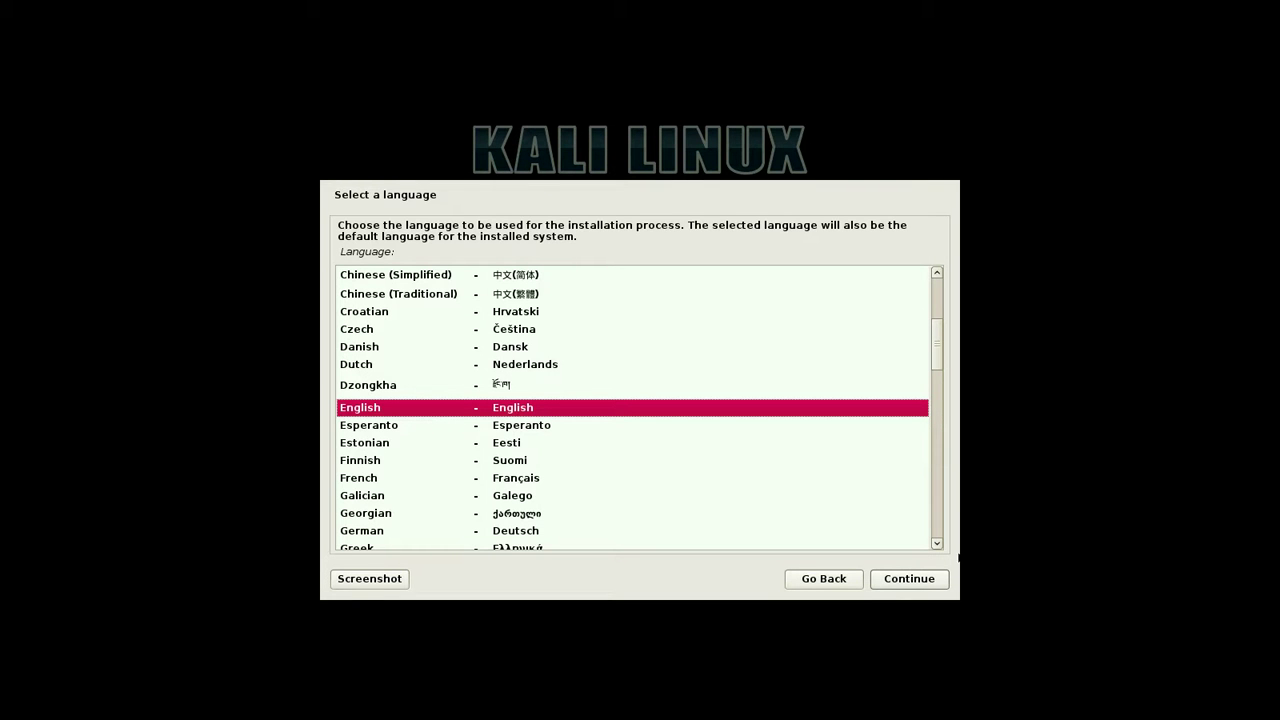
# Step: Choose English, set the location to Europe > Ukraine, and keep the United States locale
pyautogui.doubleClick(651, 408)
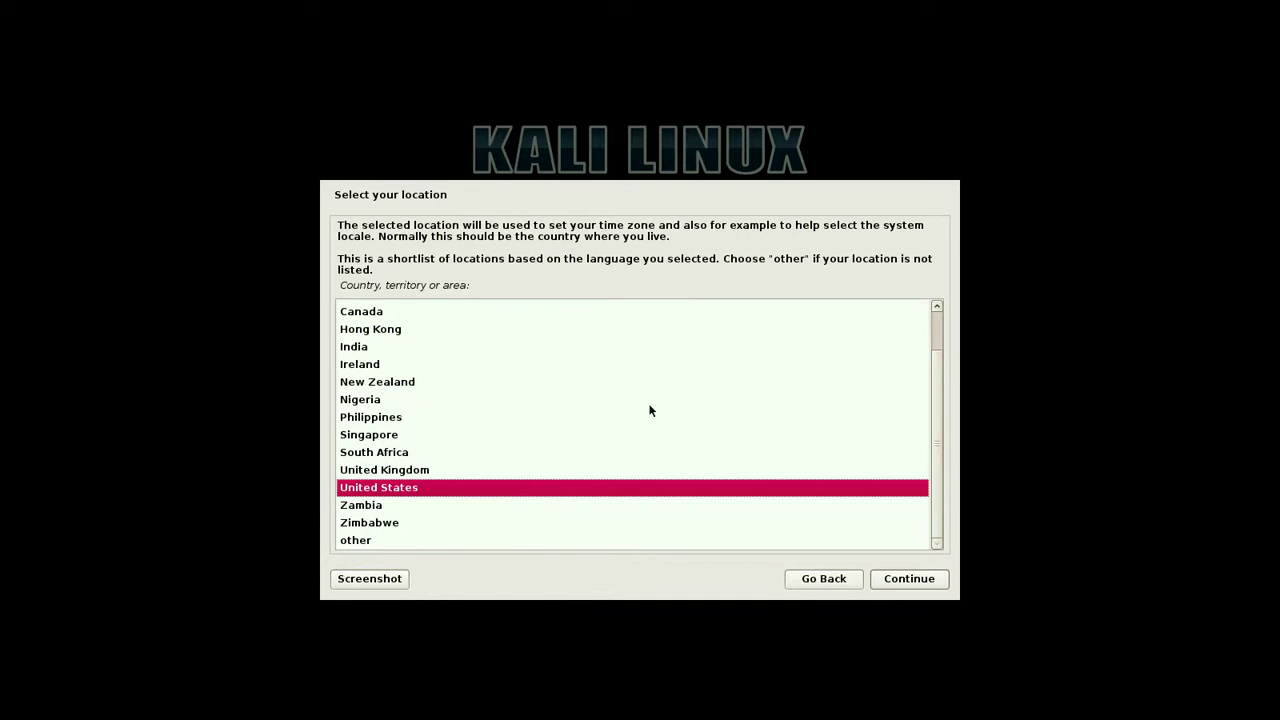
pyautogui.doubleClick(428, 538)
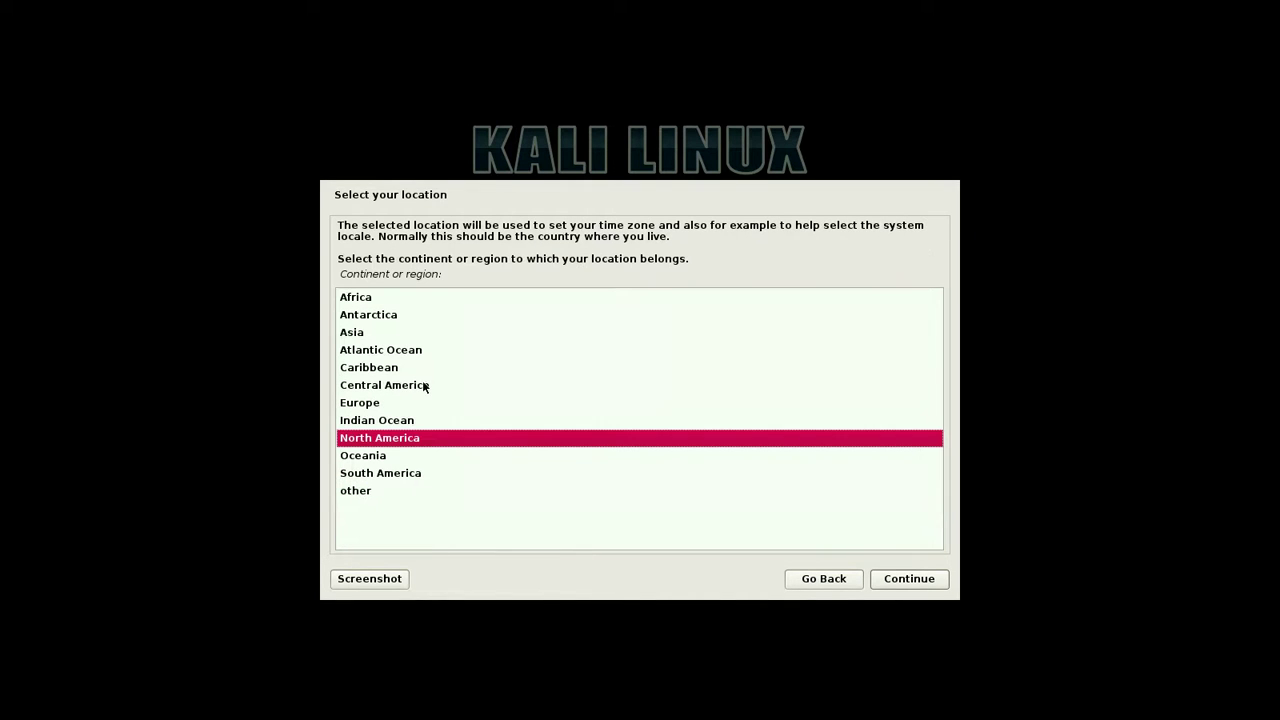
pyautogui.doubleClick(517, 404)
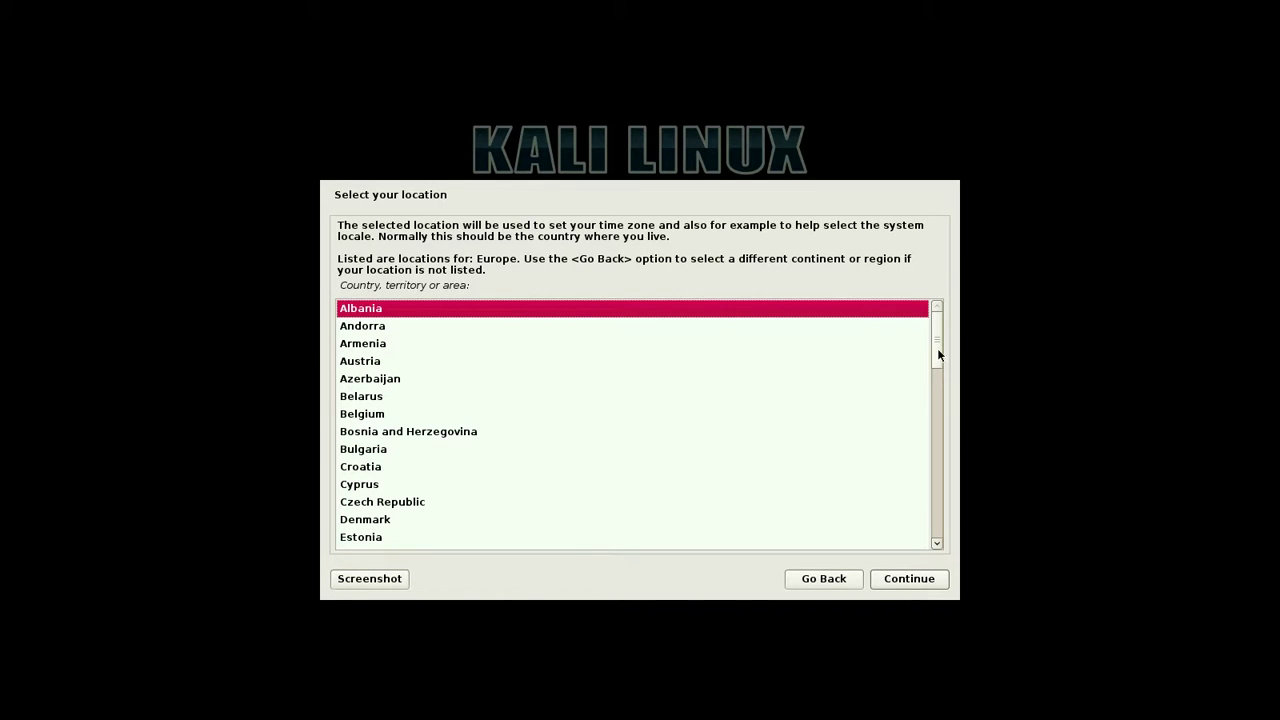
pyautogui.moveTo(938, 350); pyautogui.dragTo(797, 495)
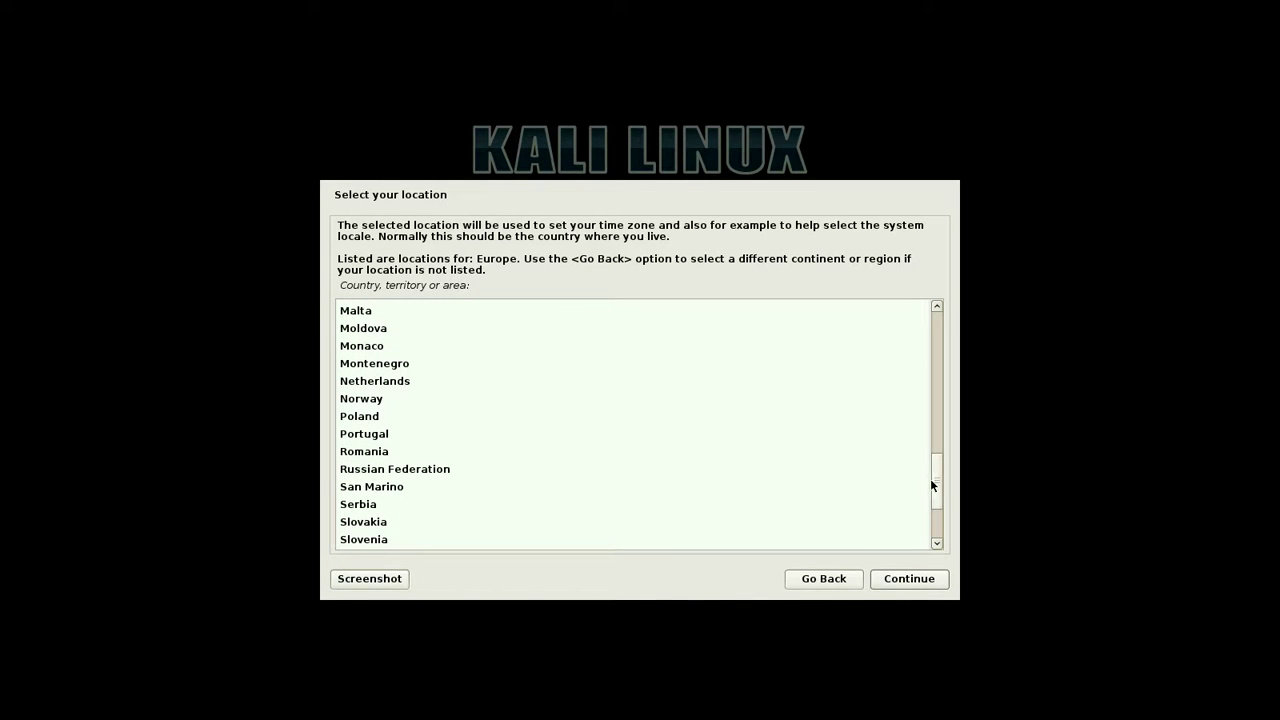
pyautogui.moveTo(939, 482); pyautogui.dragTo(938, 517)
pyautogui.doubleClick(557, 512)
pyautogui.doubleClick(553, 500)
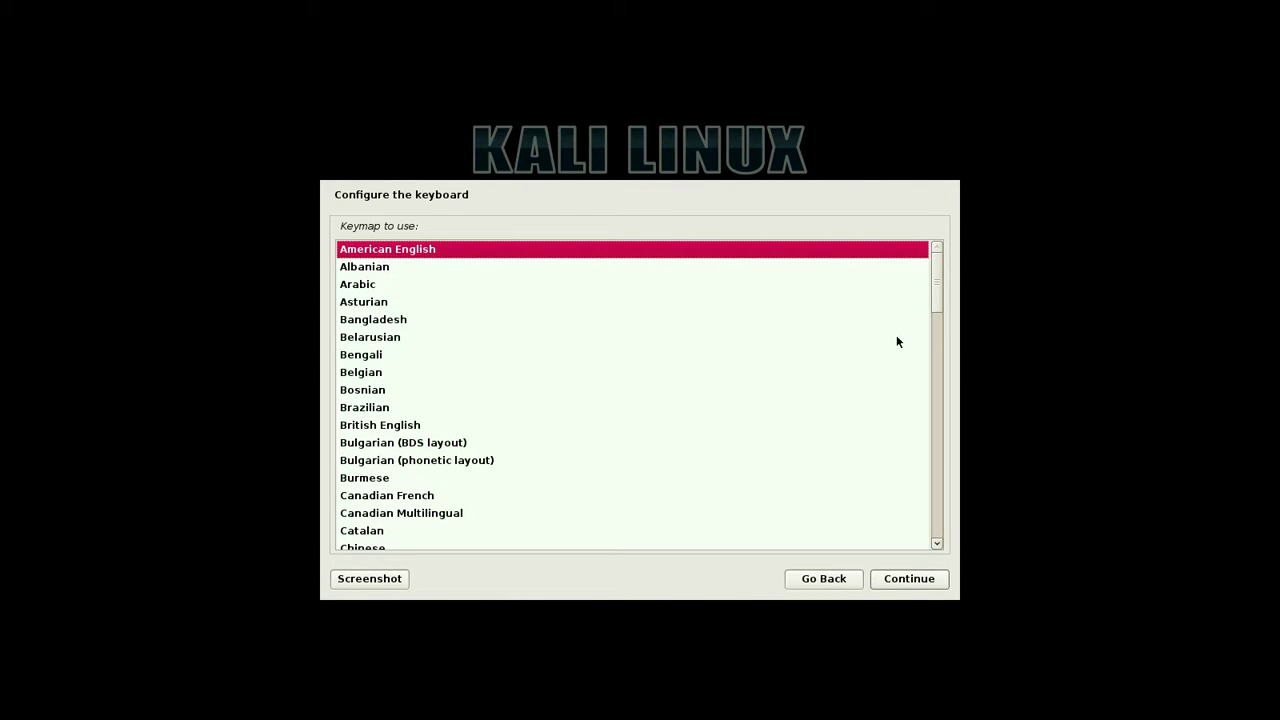
# Step: Keep the American English keymap and let network autoconfiguration finish
pyautogui.doubleClick(885, 254)
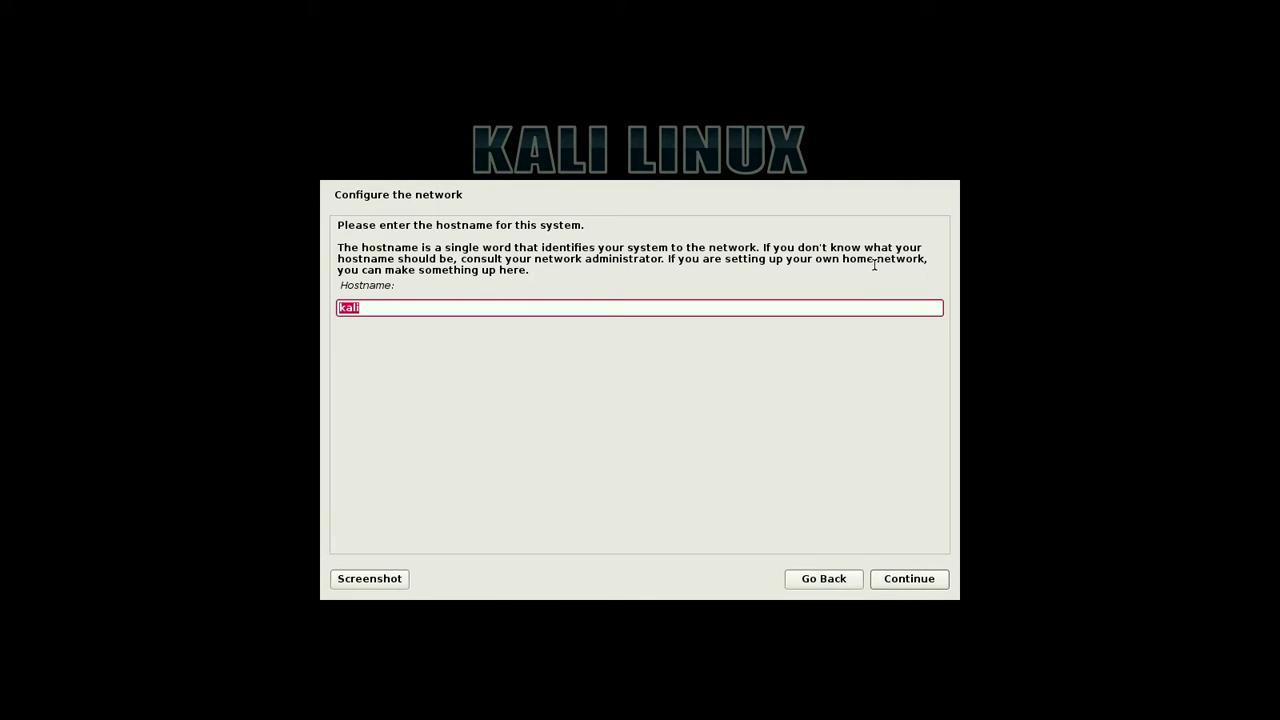
# Step: Set the hostname to mykali and accept the default Dlink domain name
pyautogui.write('mykali')
pyautogui.press('Return')
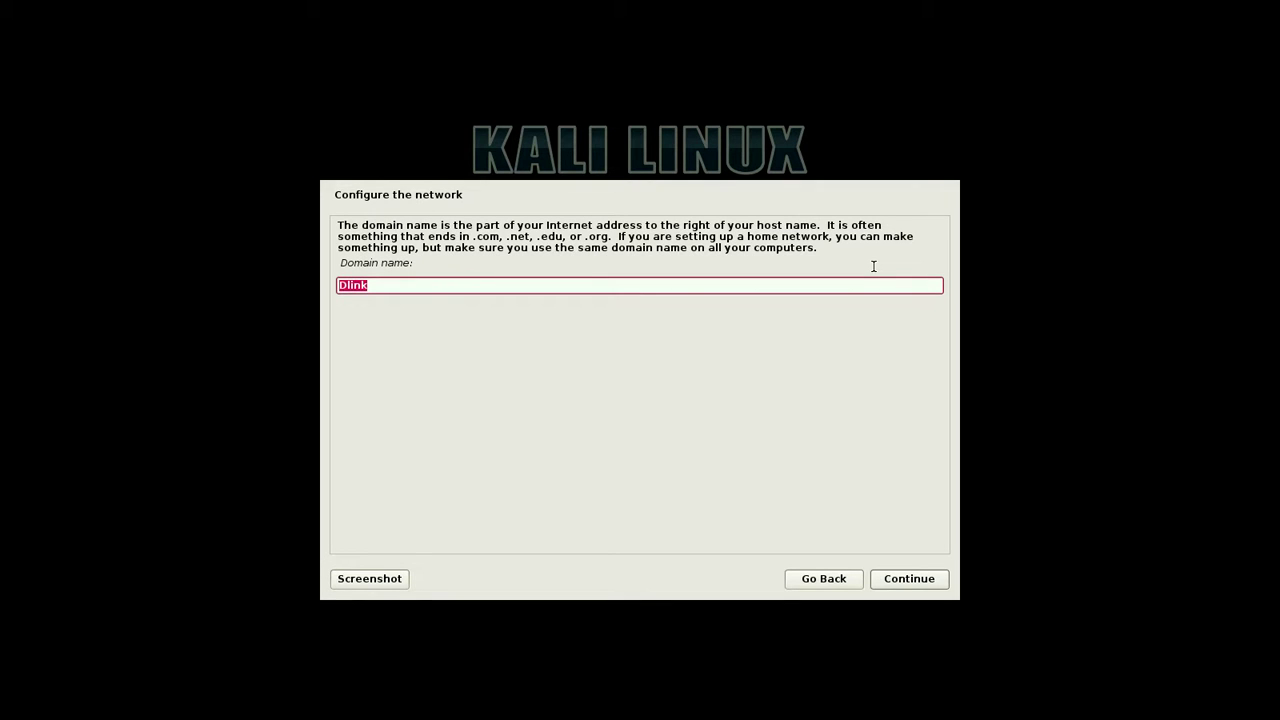
pyautogui.press('Return')
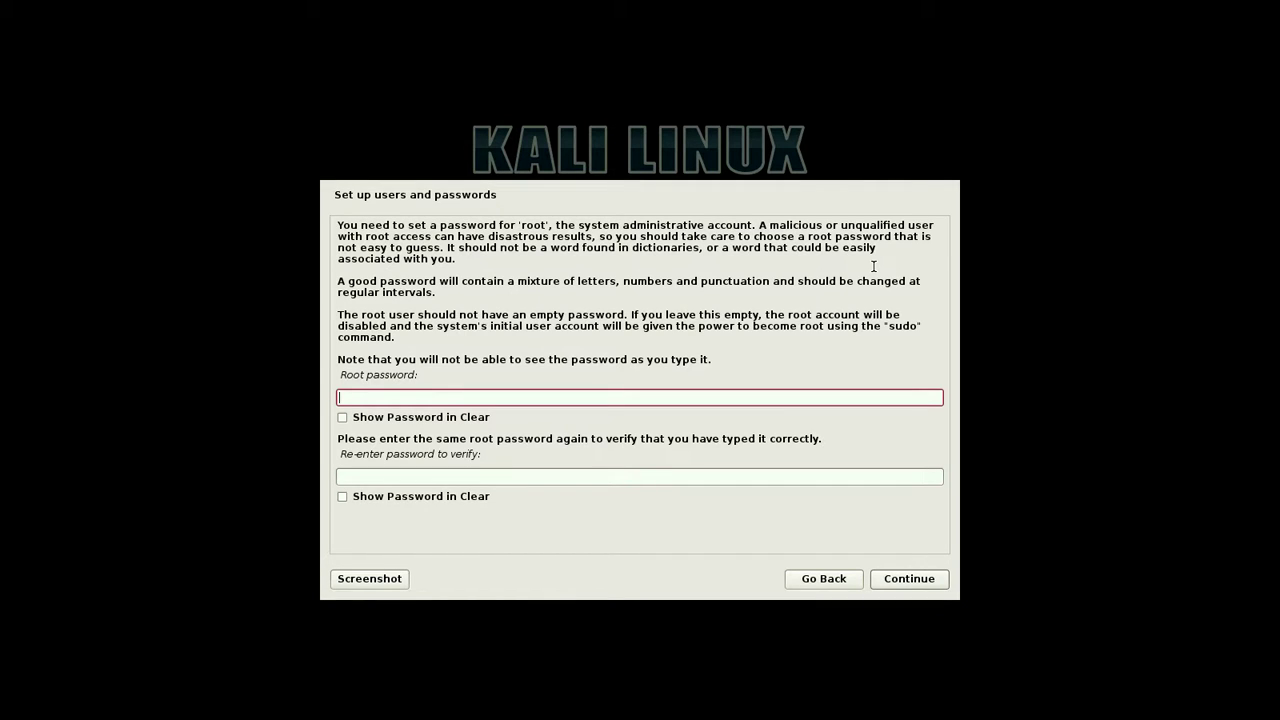
# Step: Enter the root password and its confirmation, then submit the page
pyautogui.write('****123')
pyautogui.press('Tab')
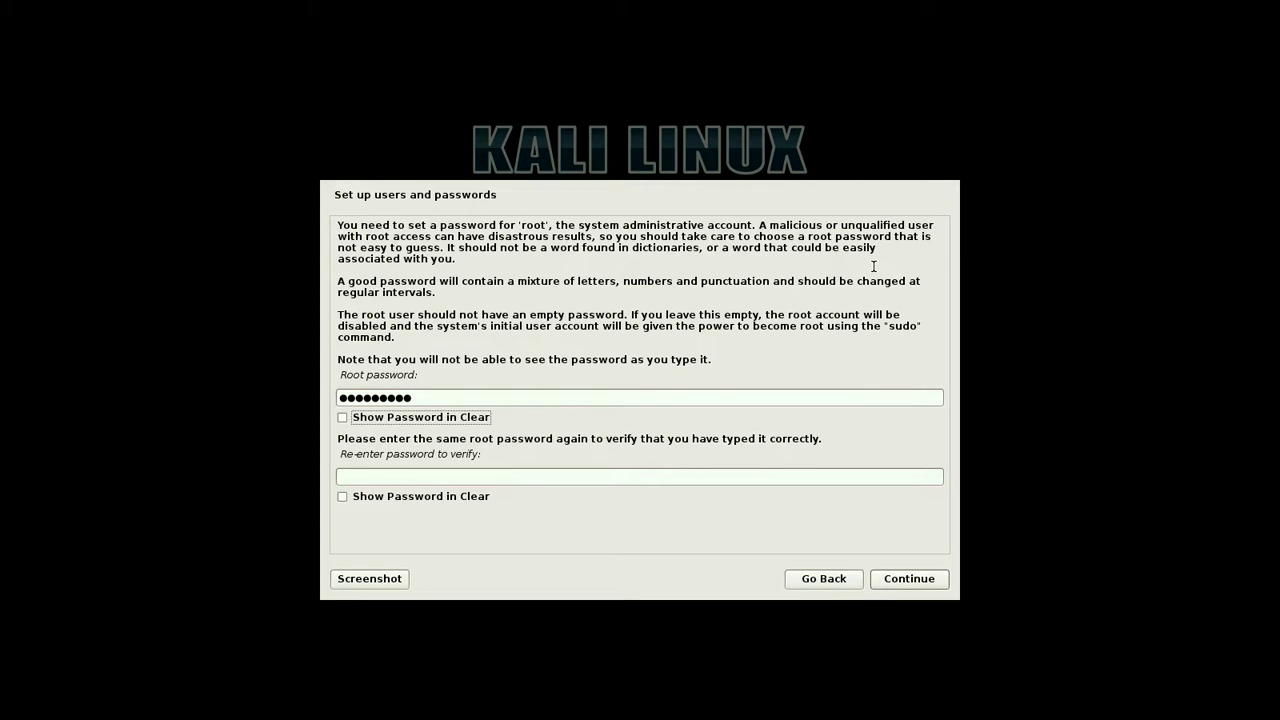
pyautogui.press('Tab')
pyautogui.write('1234567')
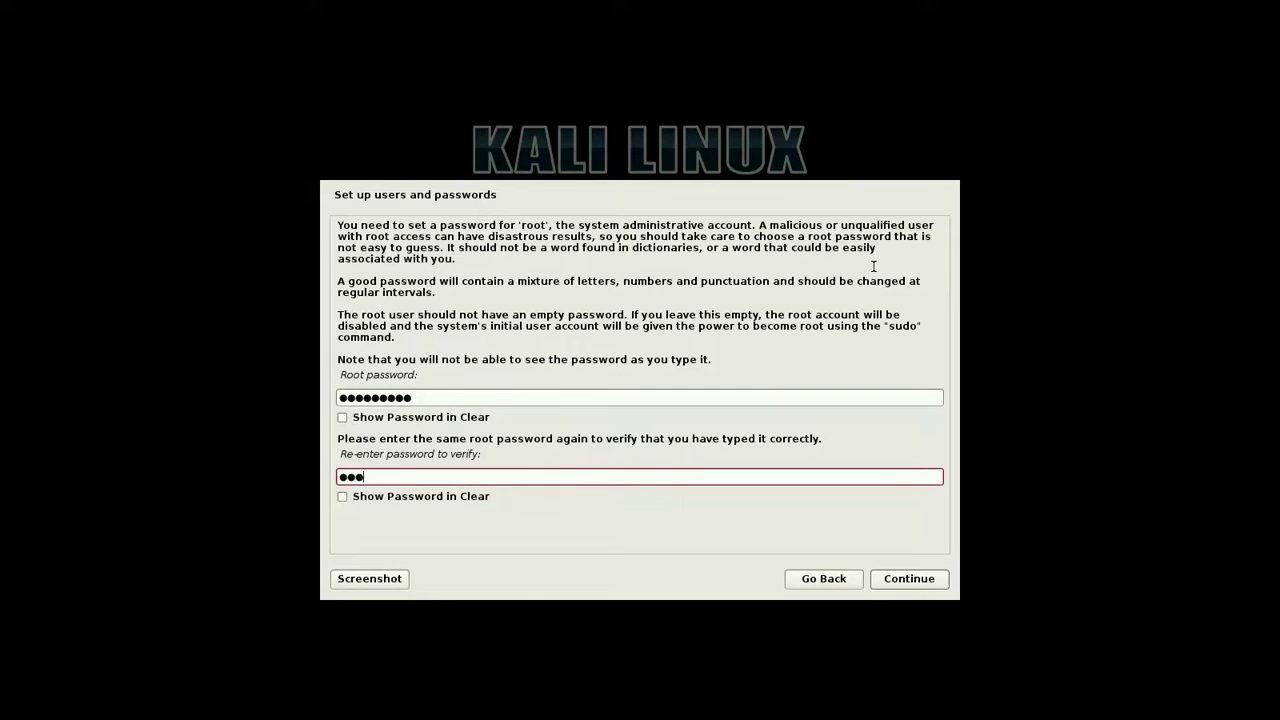
pyautogui.write('89')
pyautogui.press('Tab')
pyautogui.press('Tab')
pyautogui.press('Tab')
pyautogui.press('Tab')
pyautogui.press('Tab')
pyautogui.press('Tab')
pyautogui.press('Tab')
pyautogui.press('Tab')
pyautogui.press('Return')
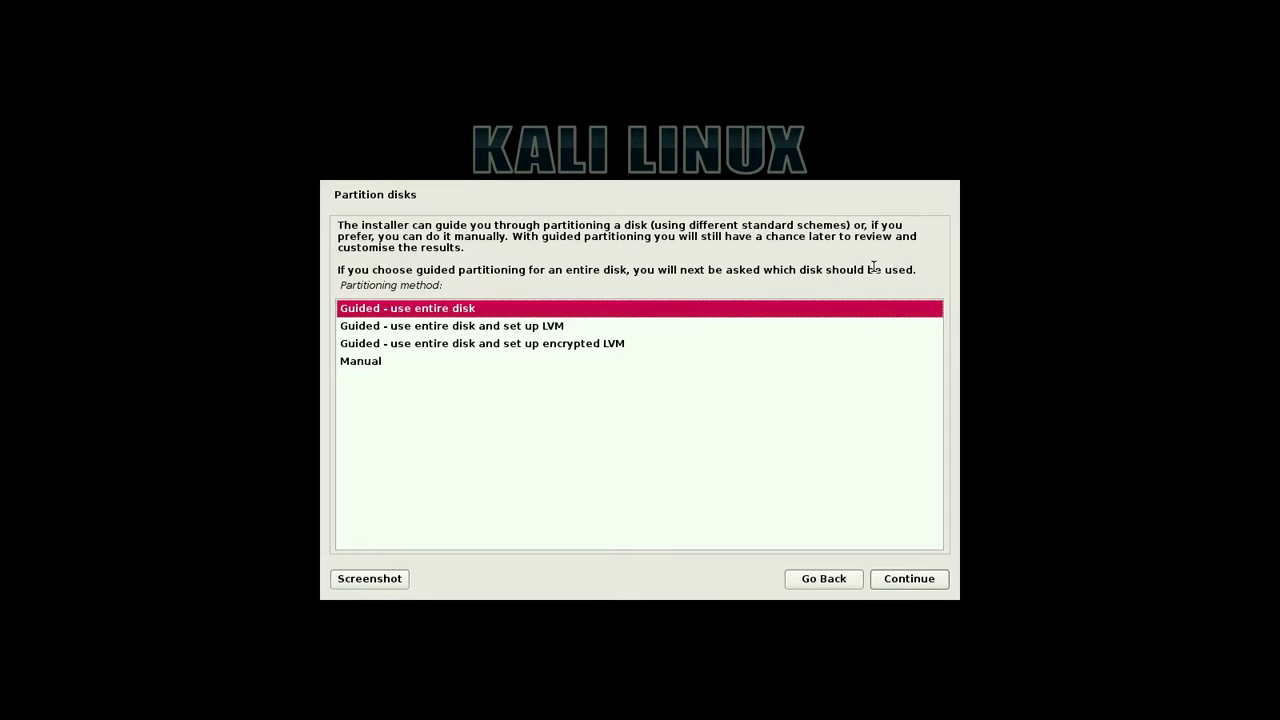
# Step: Guided-partition the whole 30.1 GB VBOX disk, then use a network mirror without an HTTP proxy
pyautogui.press('Return')
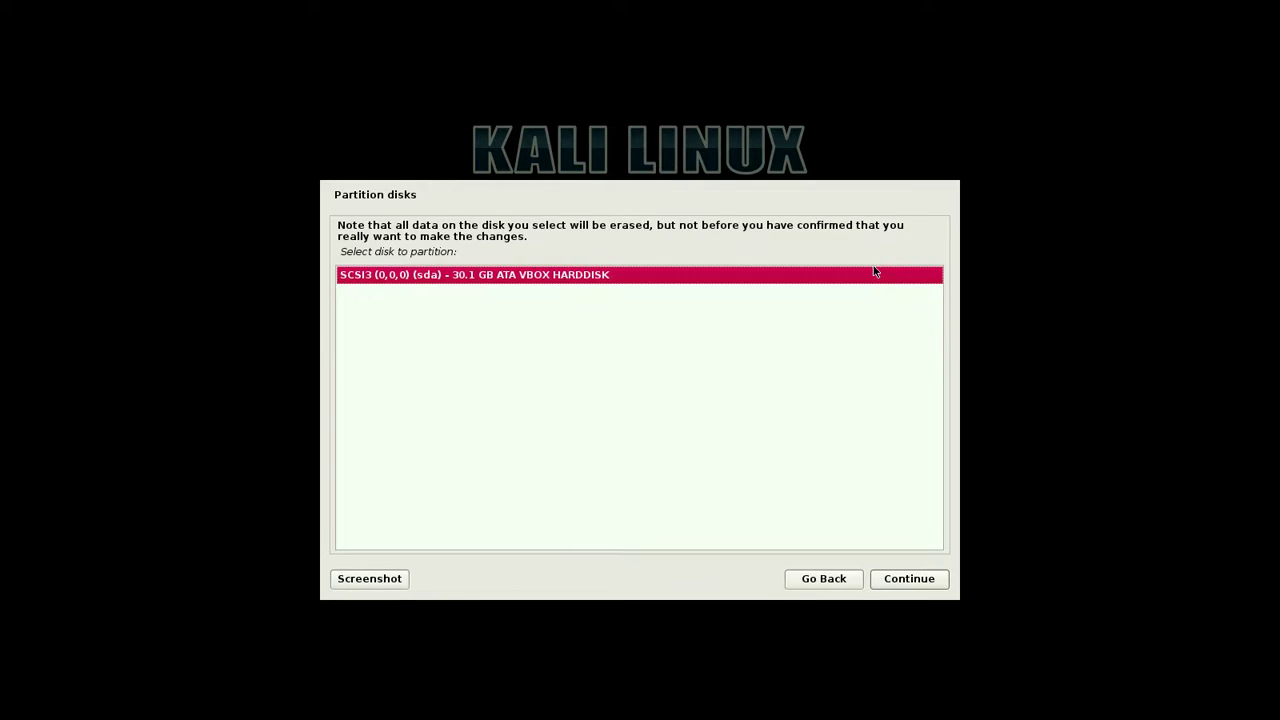
pyautogui.press('Return')
pyautogui.press('Return')
pyautogui.press('Return')
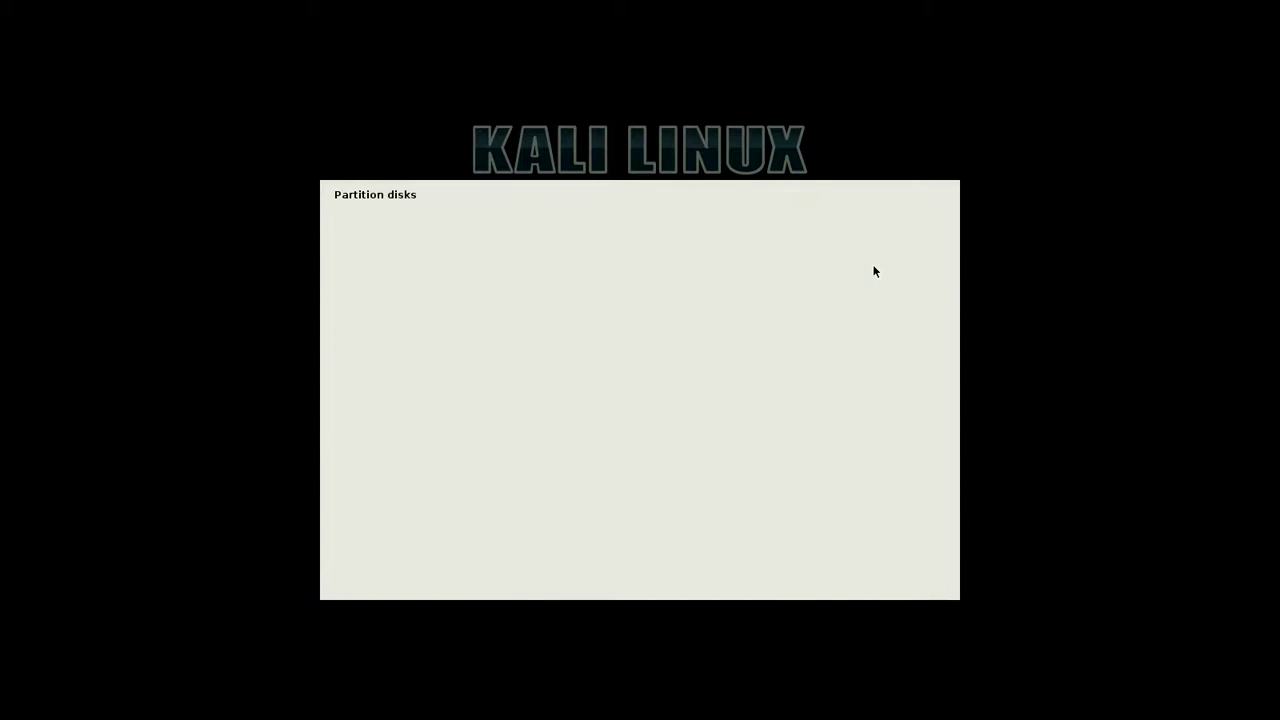
pyautogui.press('Down')
pyautogui.press('Return')
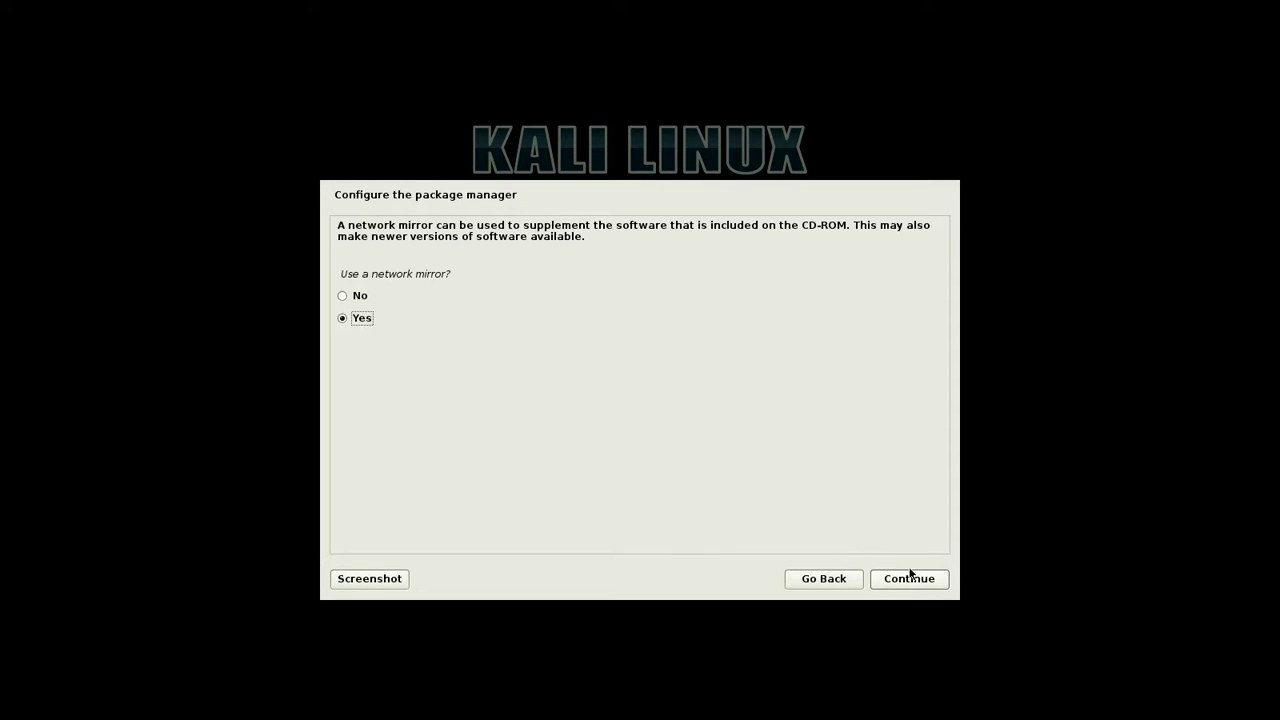
pyautogui.click(906, 580)
pyautogui.click(907, 580)
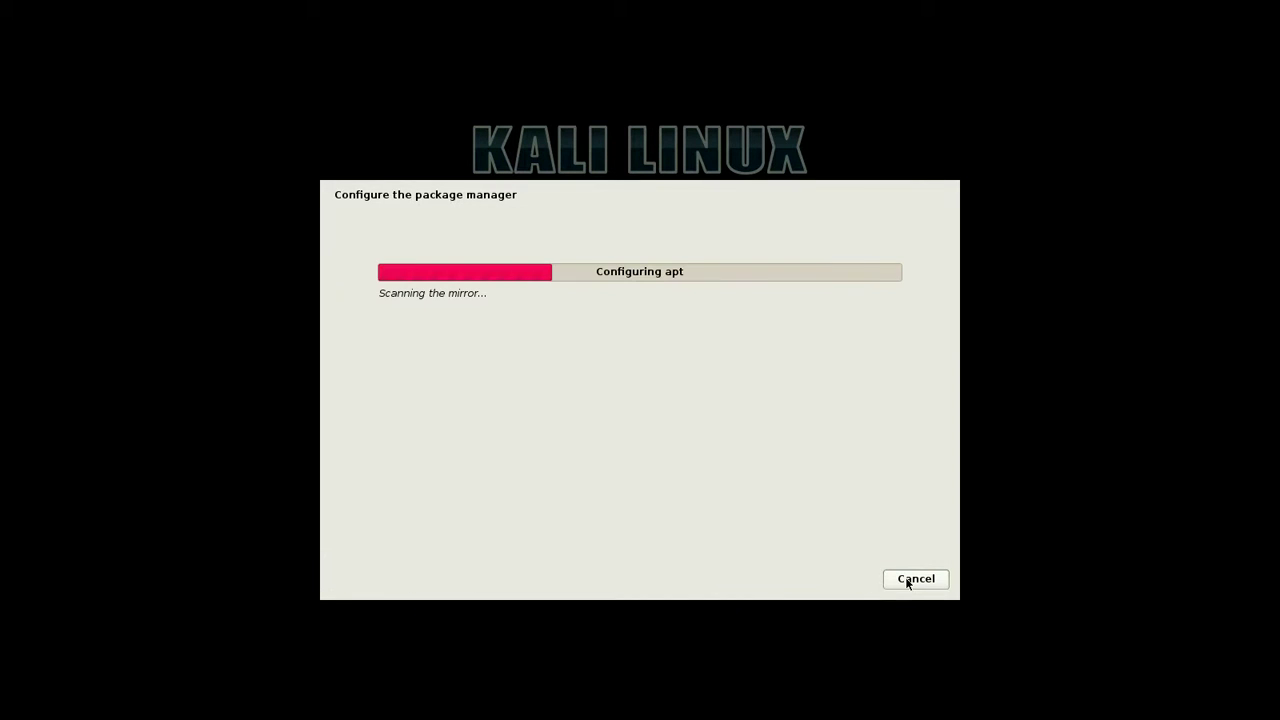